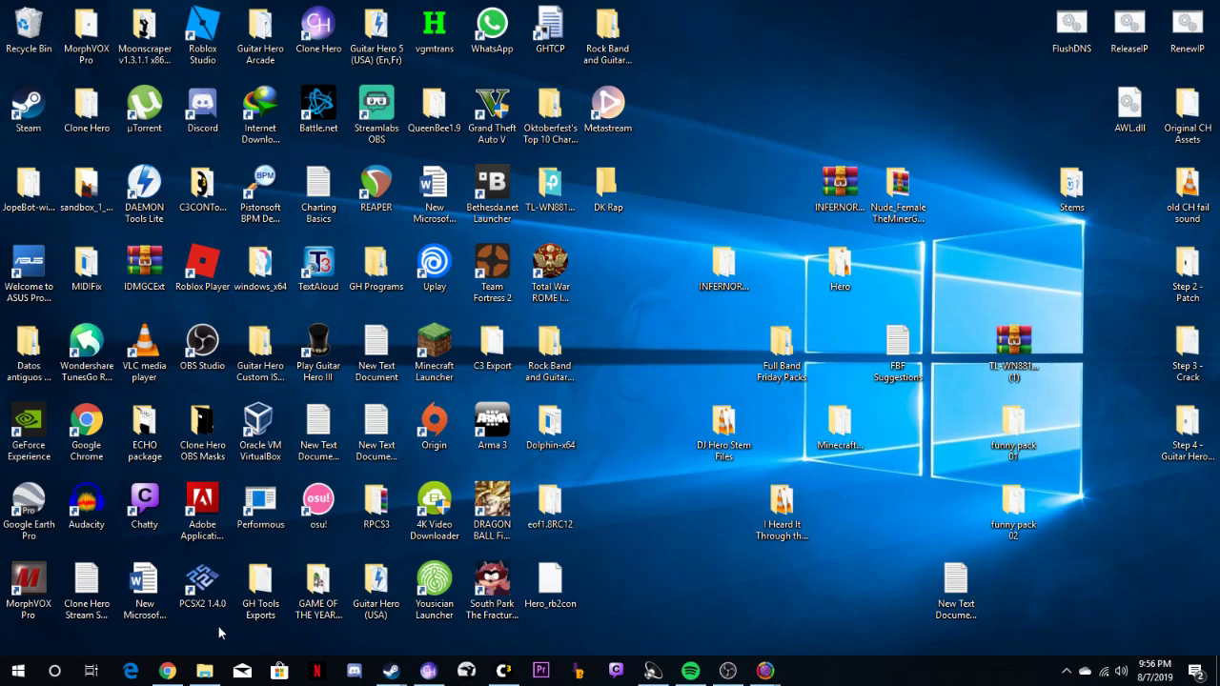
Step: Scroll through the Onyx 20190804 release downloads on GitHub, then switch to the C3 Custom Songs tab
{"action": "left_click", "coordinate": [167, 671]}
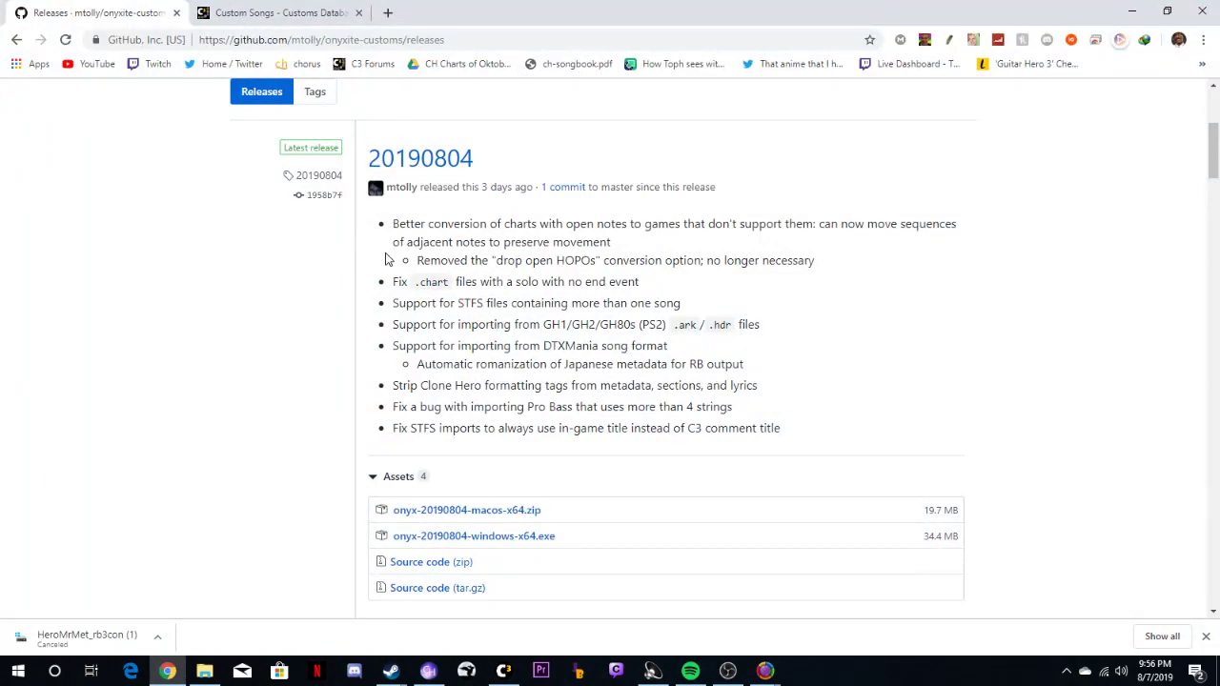
{"action": "mouse_move", "coordinate": [393, 193]}
{"action": "scroll", "coordinate": [378, 258], "scroll_direction": "down", "scroll_amount": 2}
{"action": "scroll", "coordinate": [377, 255], "scroll_direction": "up", "scroll_amount": 2}
{"action": "scroll", "coordinate": [387, 272], "scroll_direction": "down", "scroll_amount": 1}
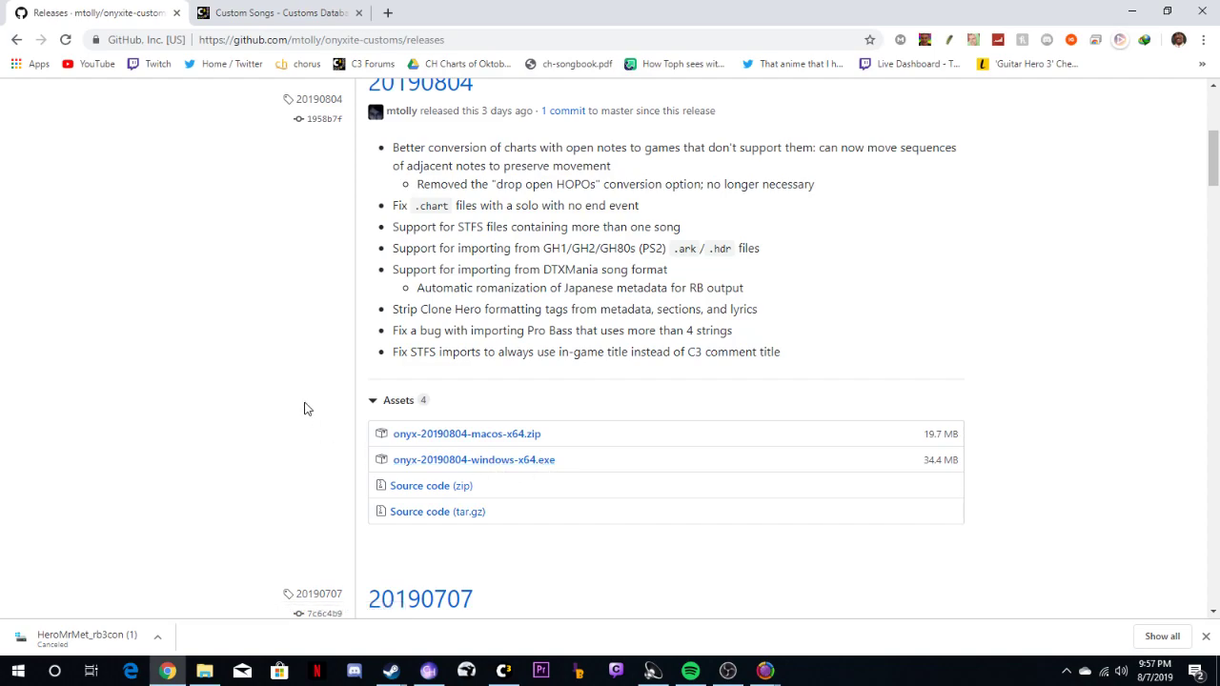
{"action": "scroll", "coordinate": [305, 408], "scroll_direction": "up", "scroll_amount": 1}
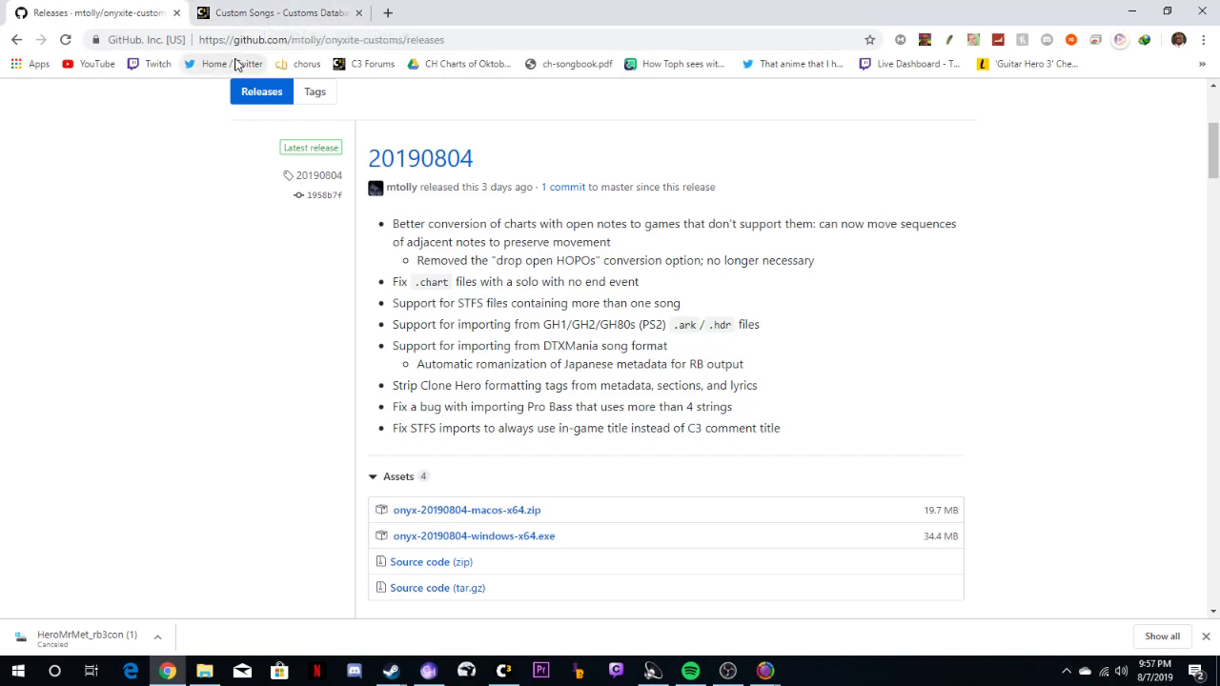
{"action": "left_click", "coordinate": [244, 19]}
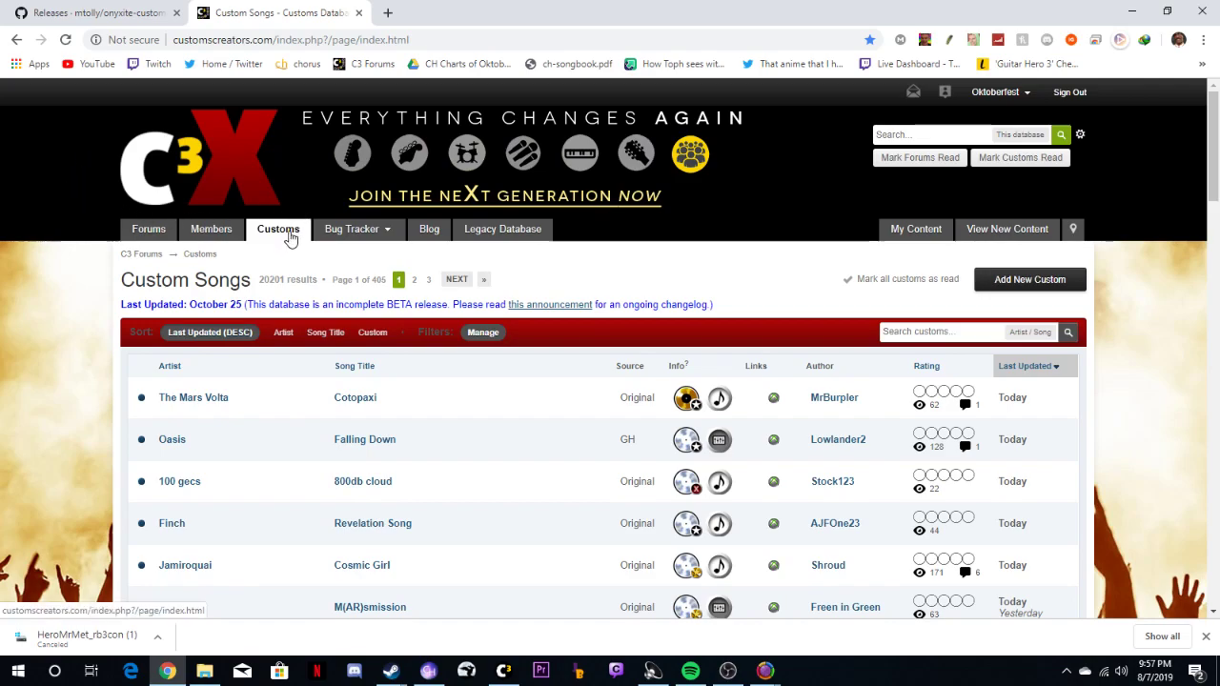
Step: Search C3 customs for 'billie eilish' and open the 'bad guy' page down to its Xbox 360 download
{"action": "left_click", "coordinate": [903, 333]}
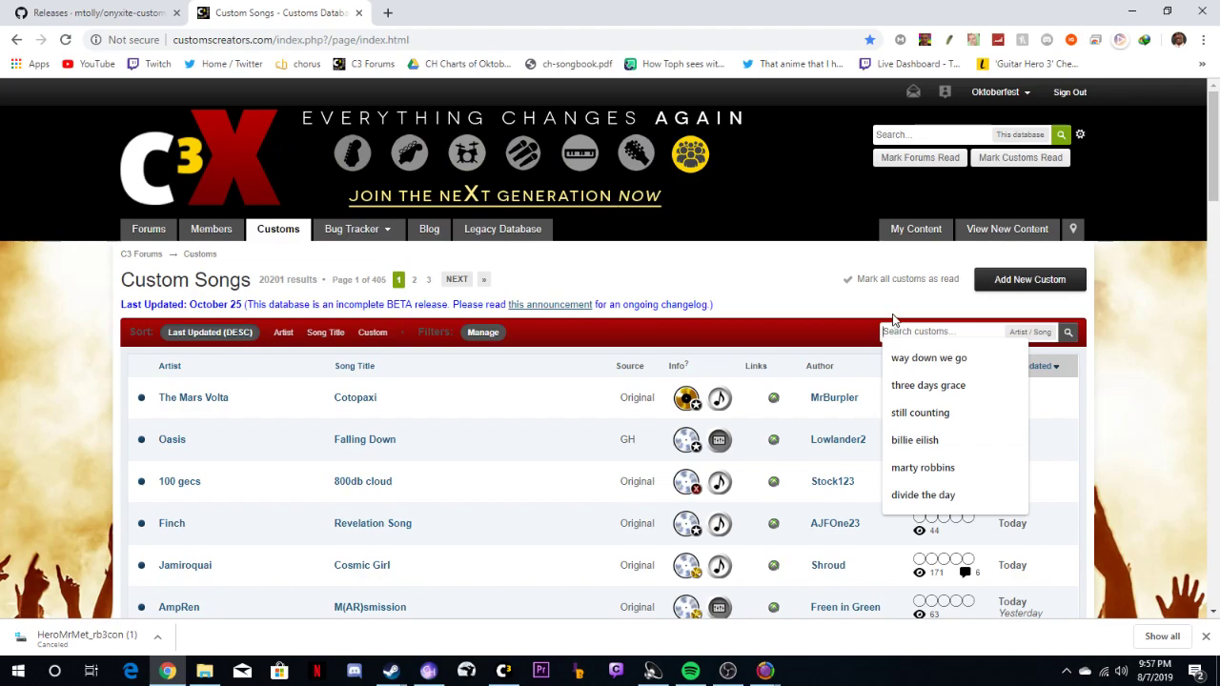
{"action": "left_click", "coordinate": [922, 441]}
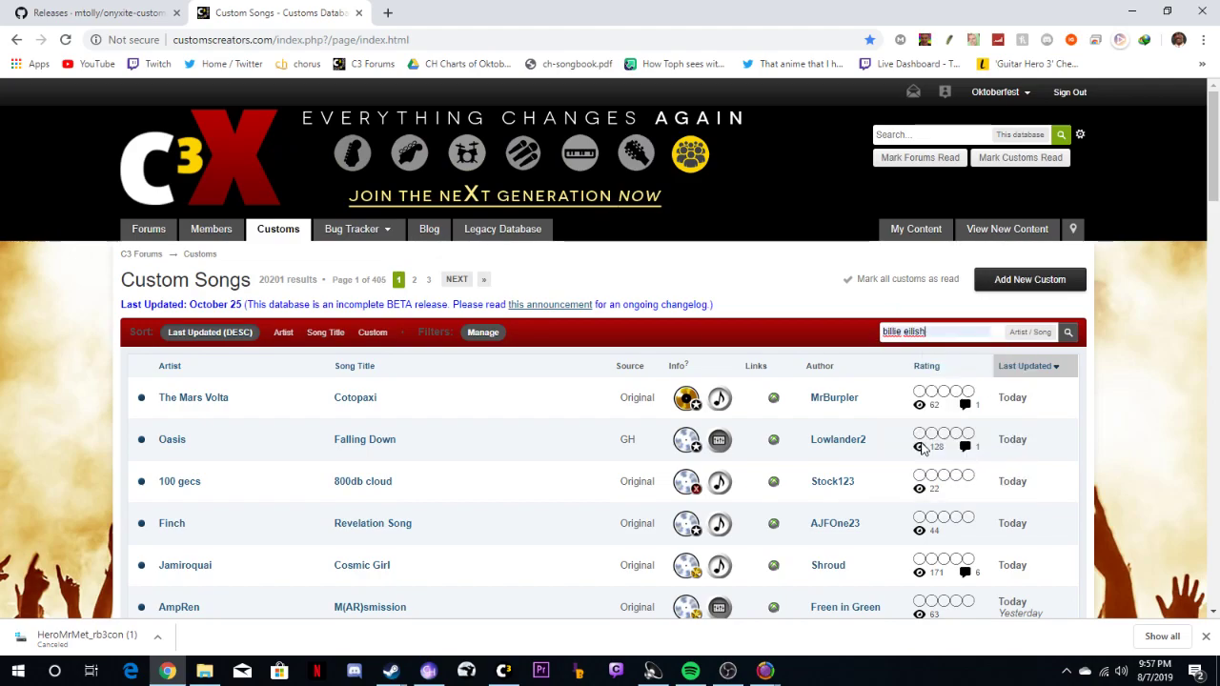
{"action": "left_click", "coordinate": [1065, 332]}
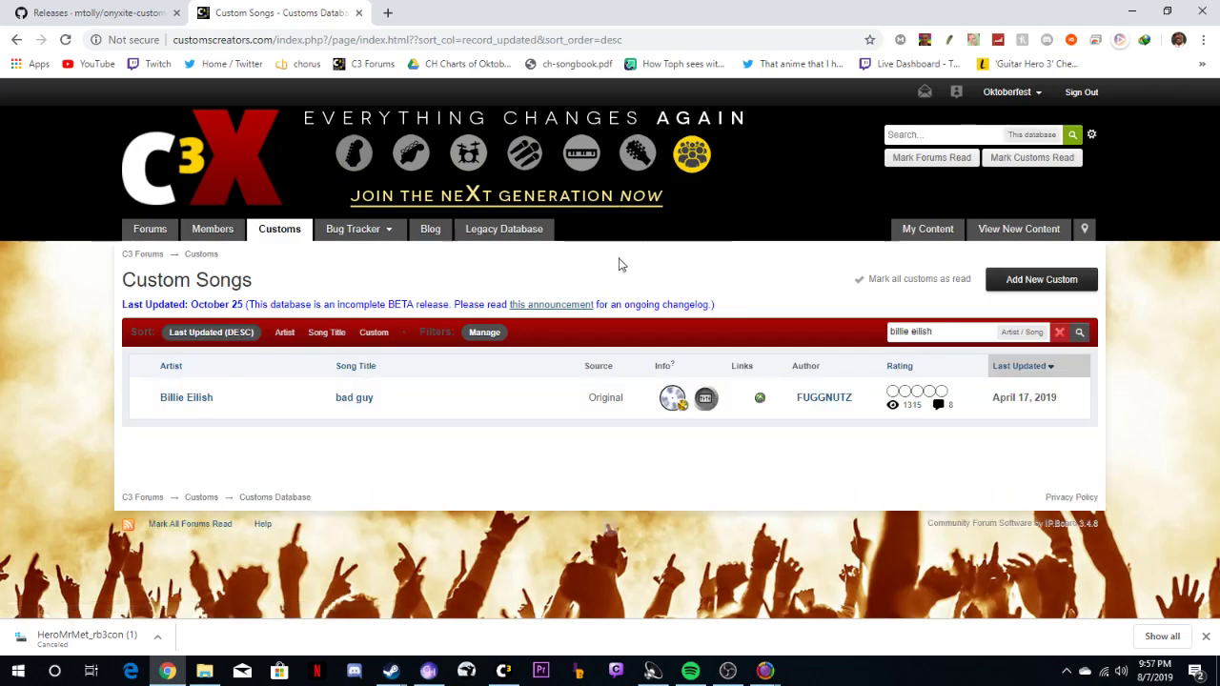
{"action": "left_click", "coordinate": [354, 401]}
{"action": "scroll", "coordinate": [486, 276], "scroll_direction": "down", "scroll_amount": 10}
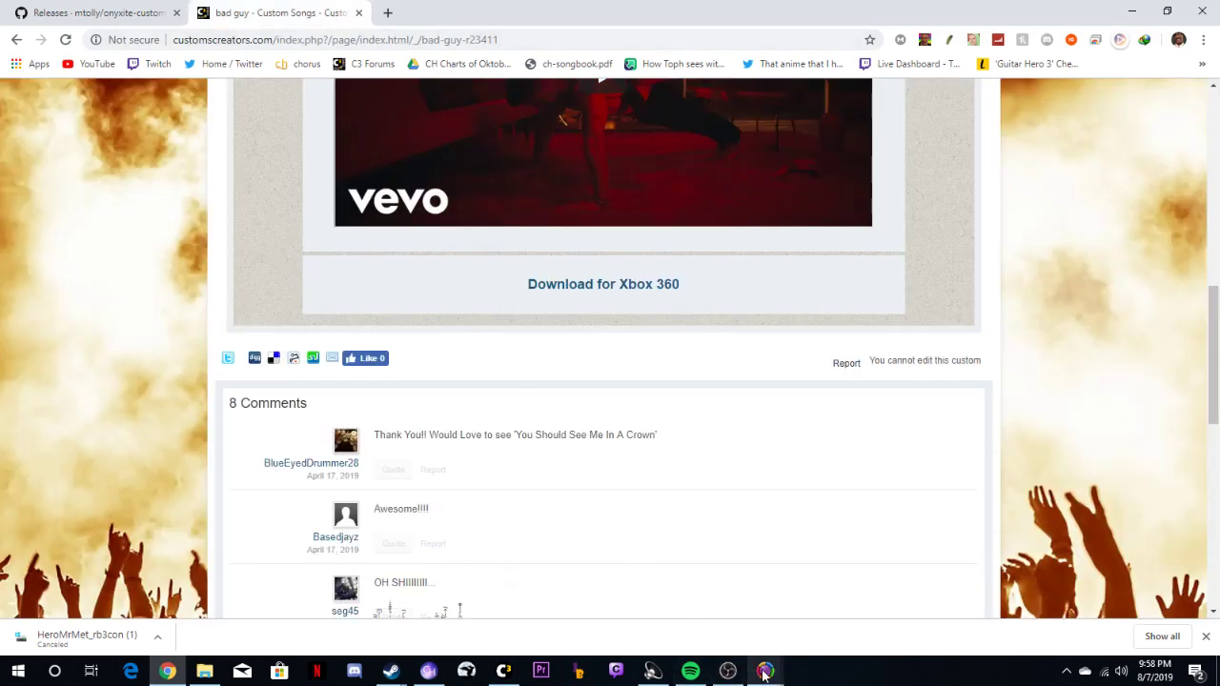
Step: Open a new Batch process window from the Onyx Console and close the duplicate one
{"action": "mouse_move", "coordinate": [769, 669]}
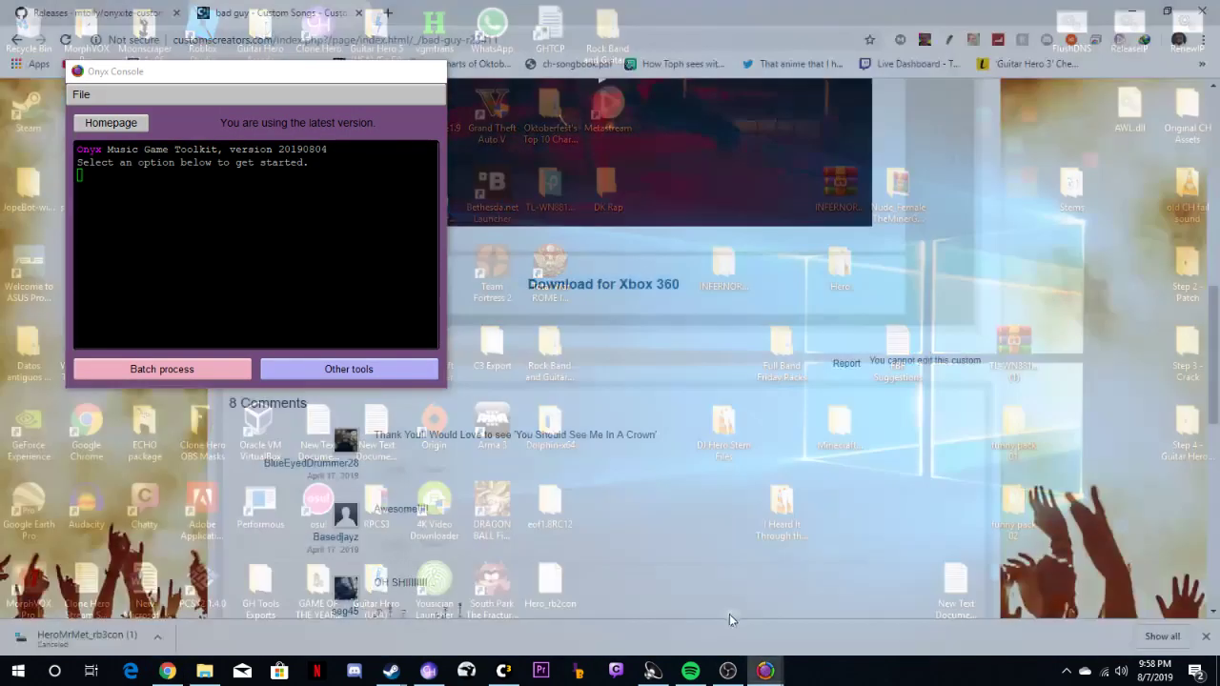
{"action": "left_click", "coordinate": [730, 614]}
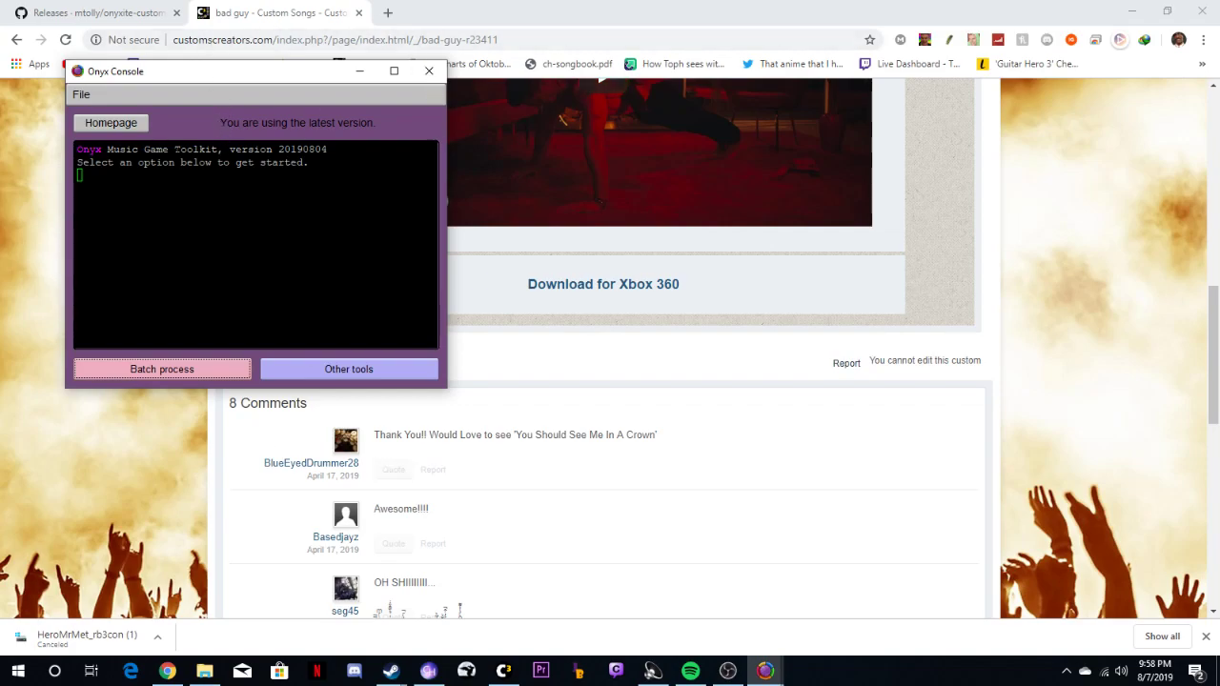
{"action": "left_click", "coordinate": [176, 369]}
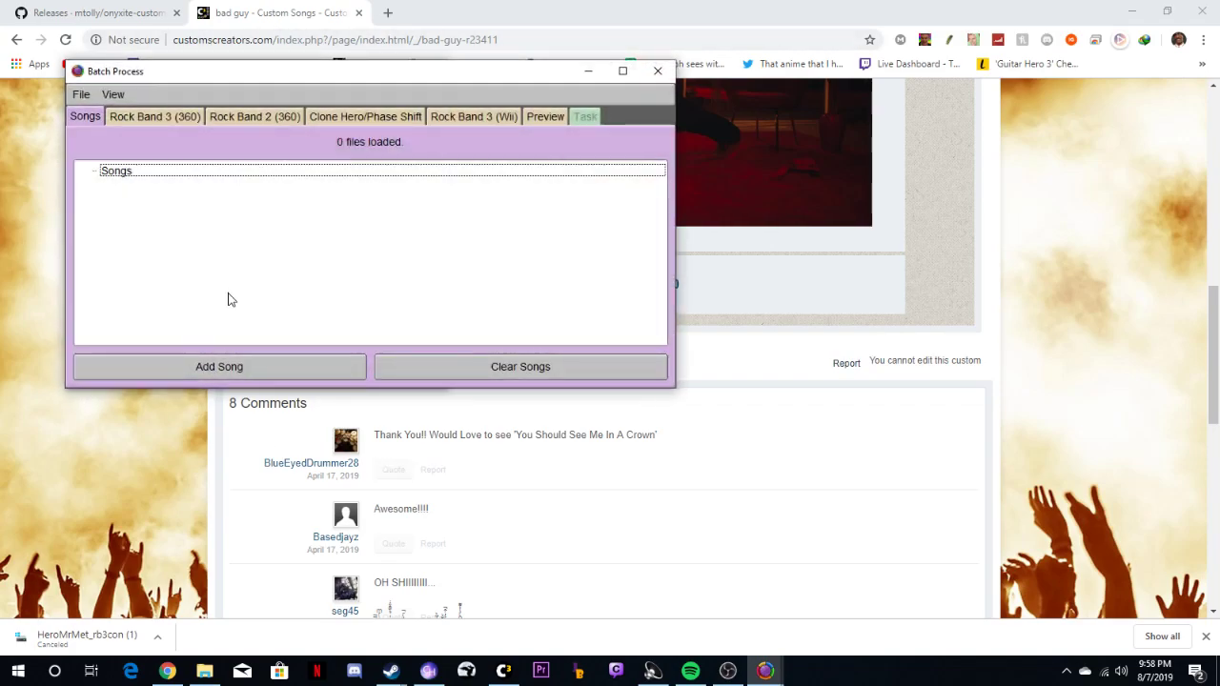
{"action": "mouse_move", "coordinate": [764, 670]}
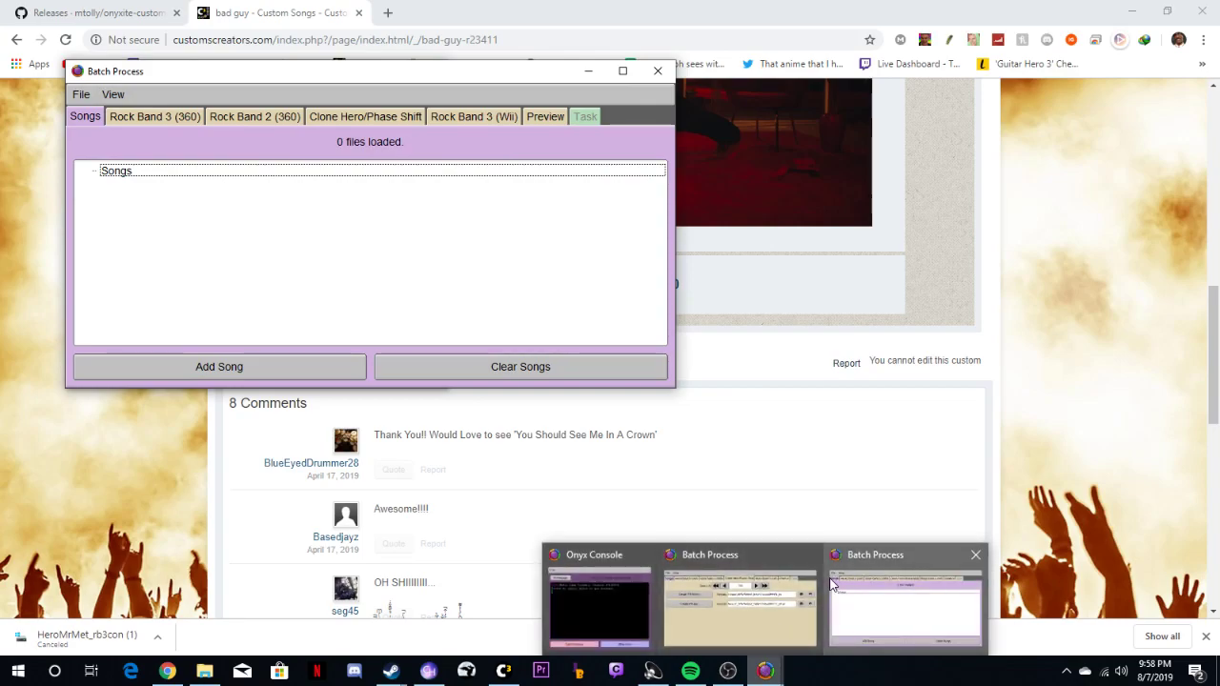
{"action": "left_click", "coordinate": [811, 557]}
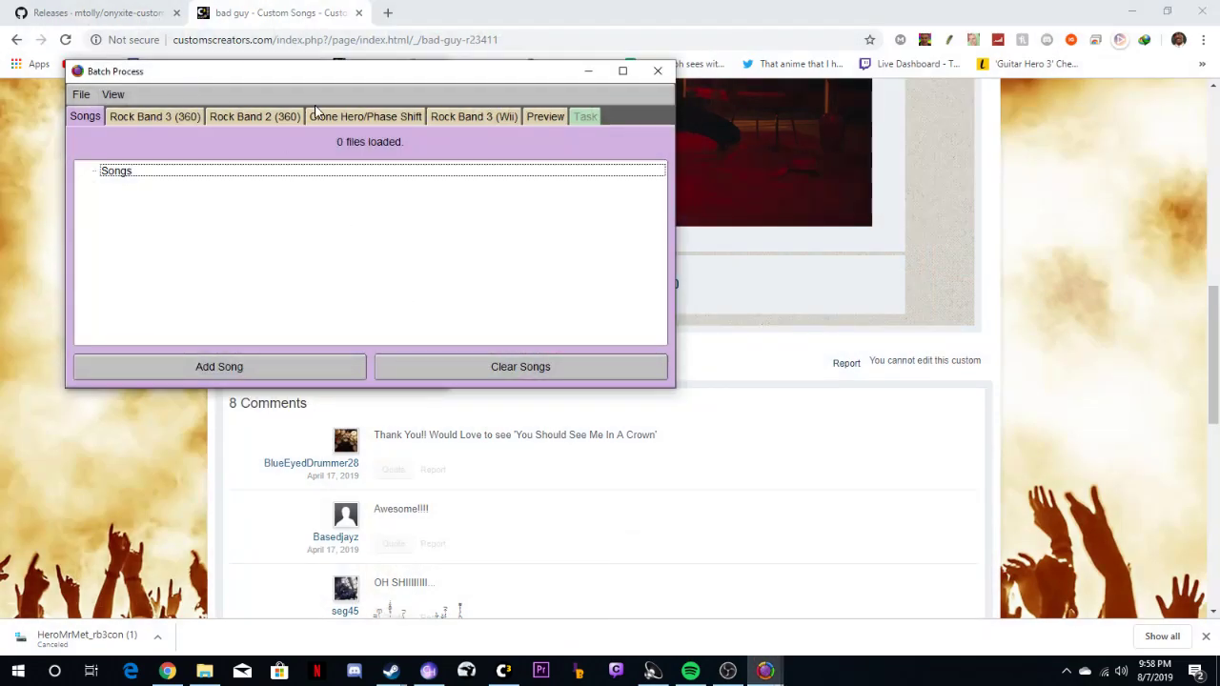
Step: Look through the RB3 360, RB2 360, Clone Hero, RB3 Wii and web preview output tabs, then return to Songs
{"action": "left_click", "coordinate": [177, 120]}
{"action": "left_click", "coordinate": [241, 119]}
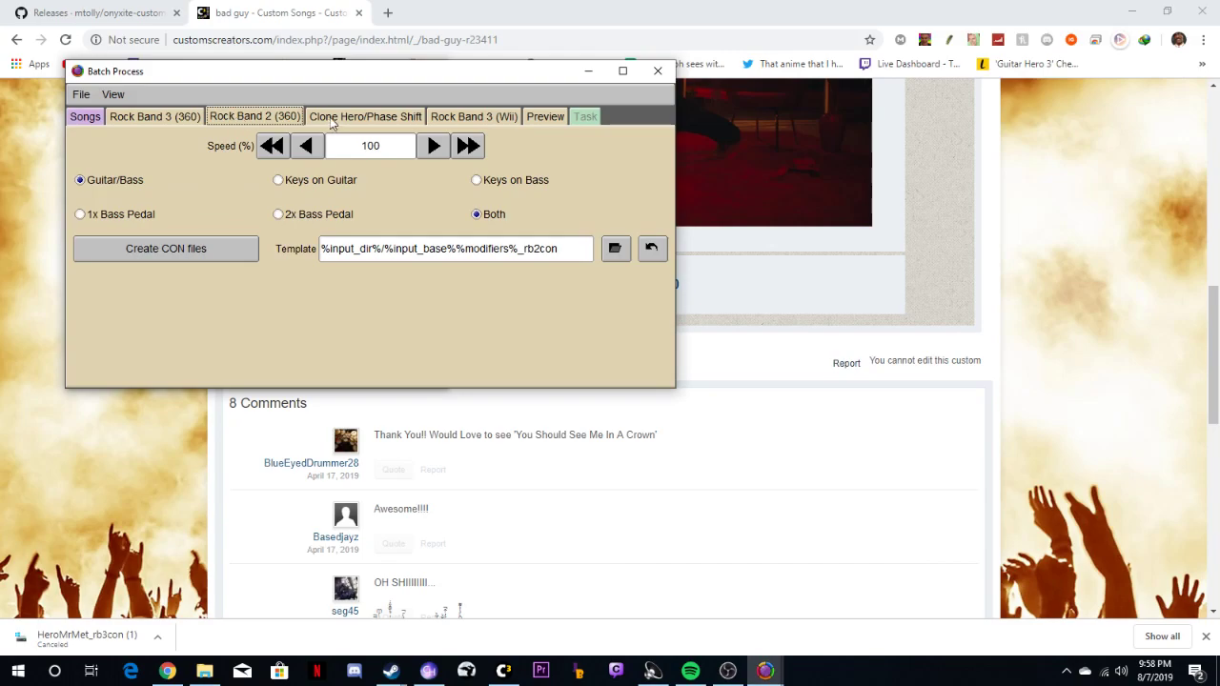
{"action": "left_click", "coordinate": [343, 119]}
{"action": "left_click", "coordinate": [469, 118]}
{"action": "left_click", "coordinate": [547, 118]}
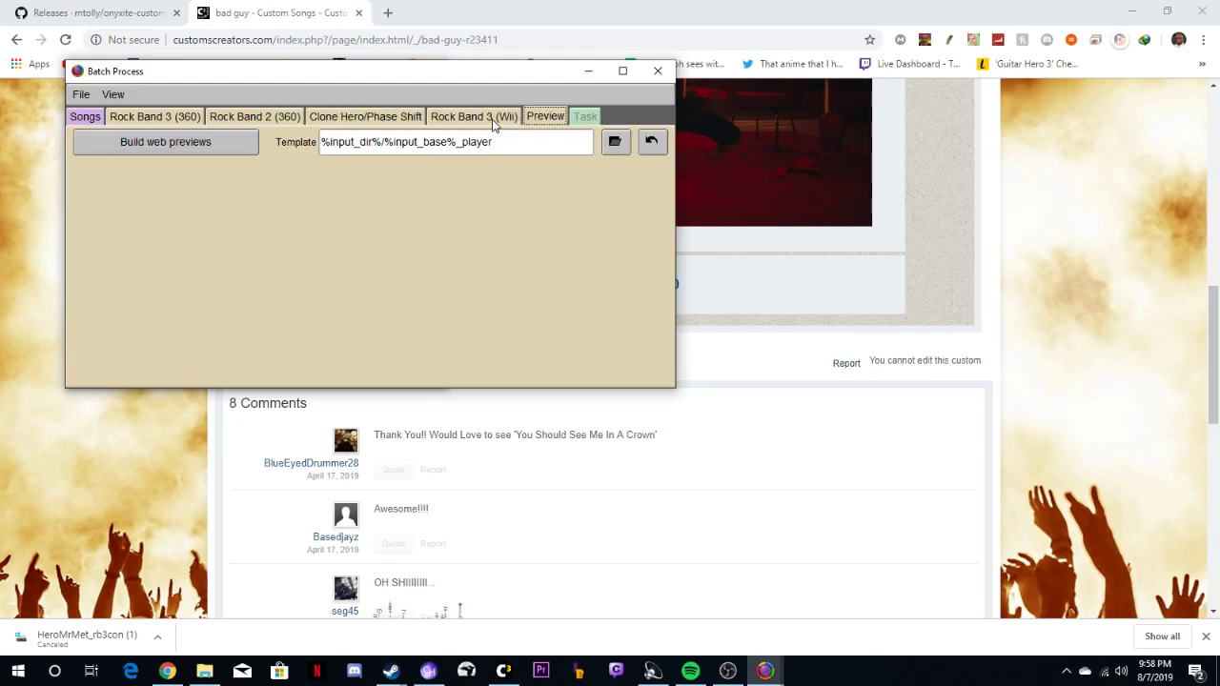
{"action": "left_click", "coordinate": [465, 118]}
{"action": "left_click", "coordinate": [181, 117]}
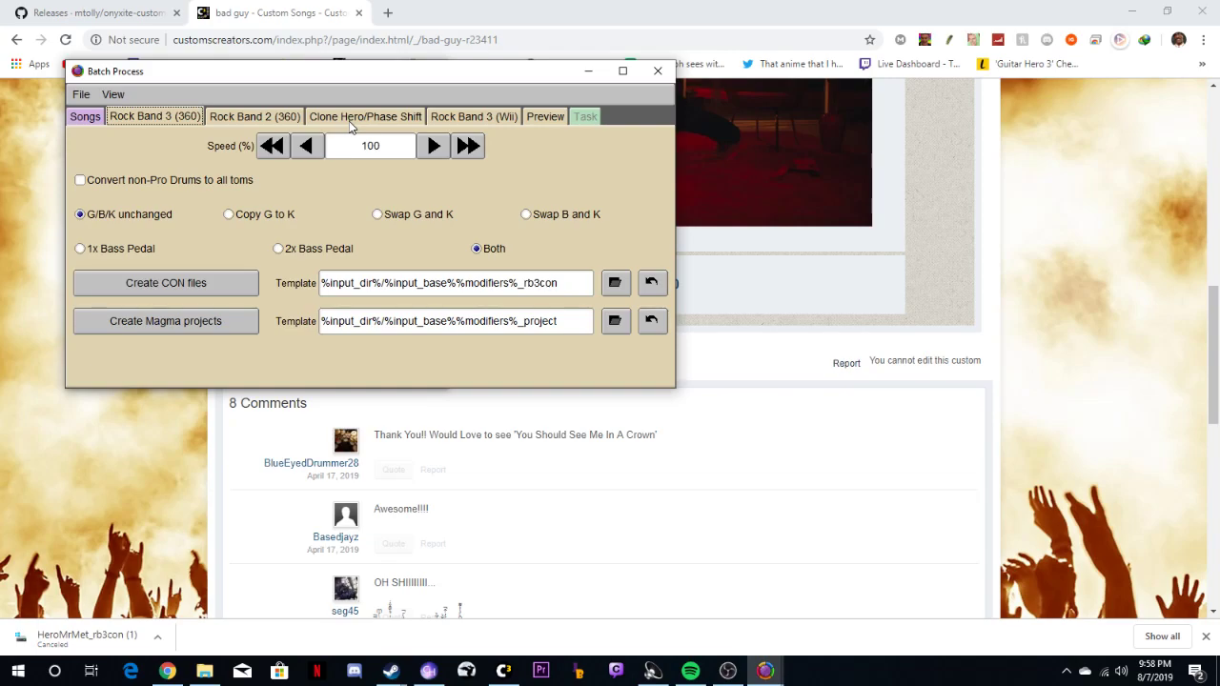
{"action": "left_click", "coordinate": [85, 118]}
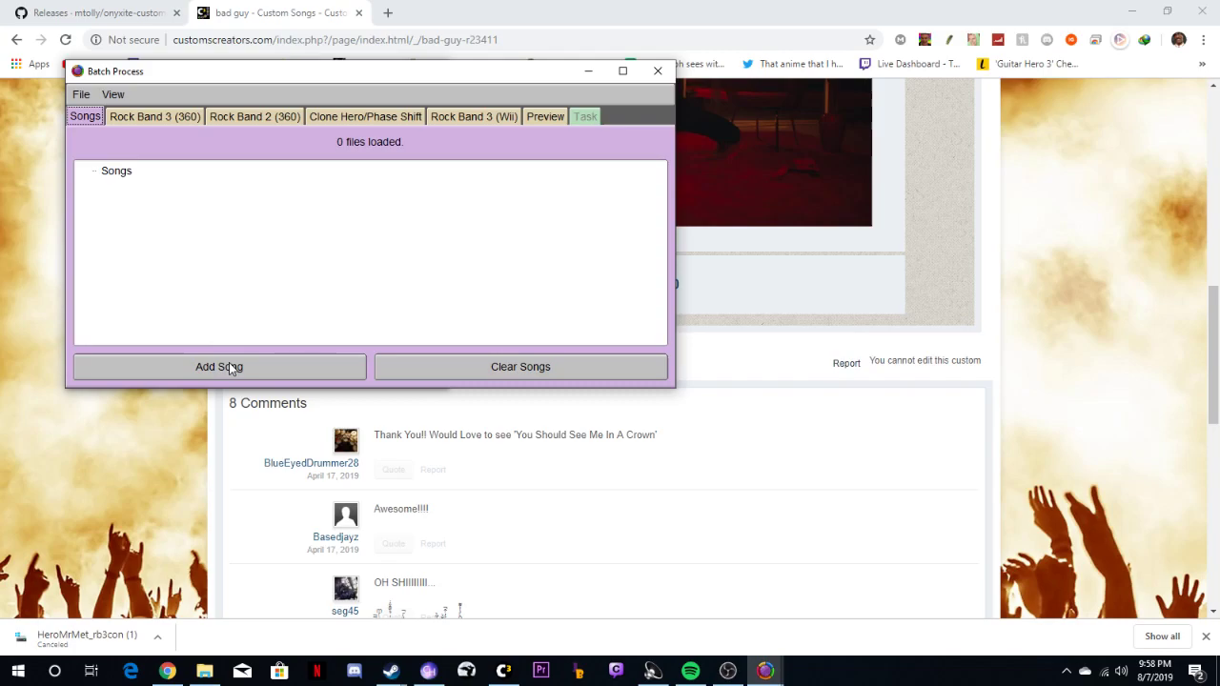
Step: Add HeroMrMet_rb3con from Downloads to the batch and show its Rock Band 2 (360) settings
{"action": "left_click", "coordinate": [239, 371]}
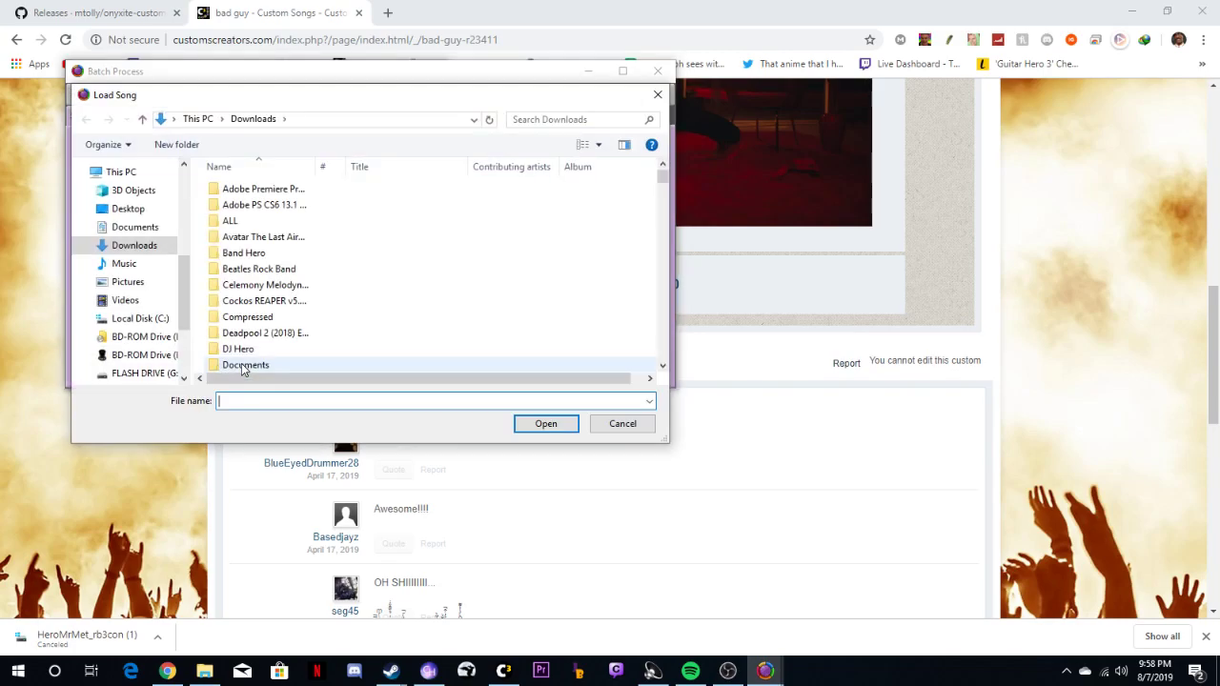
{"action": "type", "text": "he"}
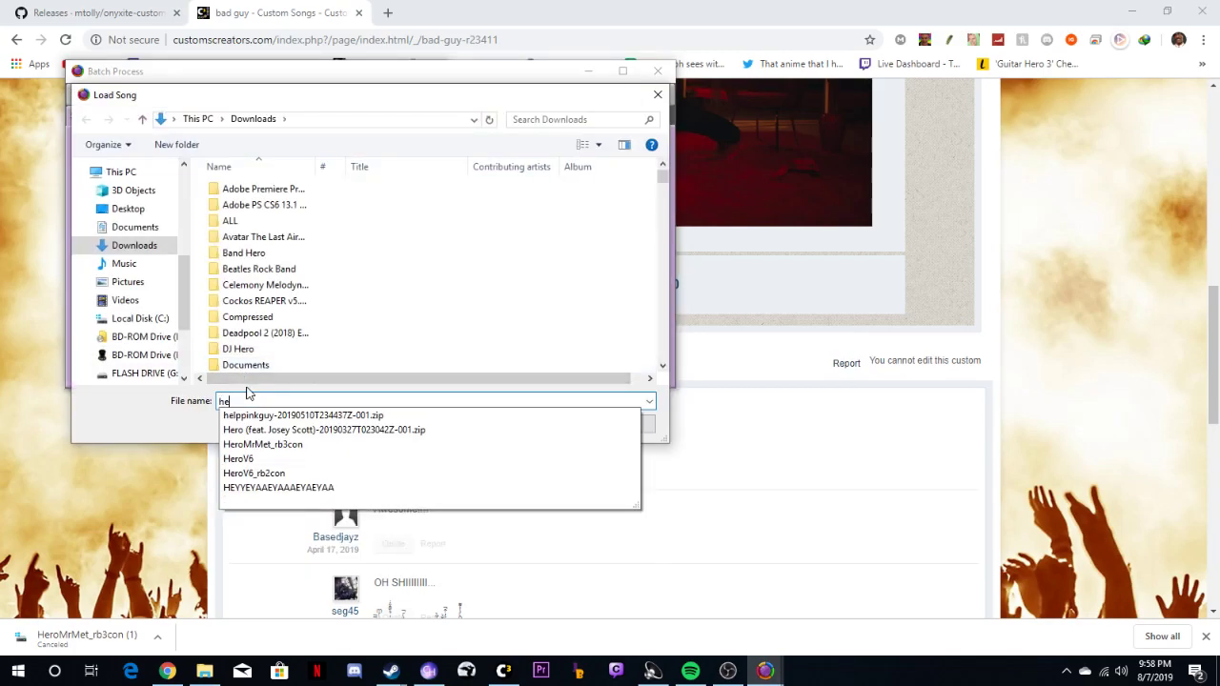
{"action": "type", "text": "ro"}
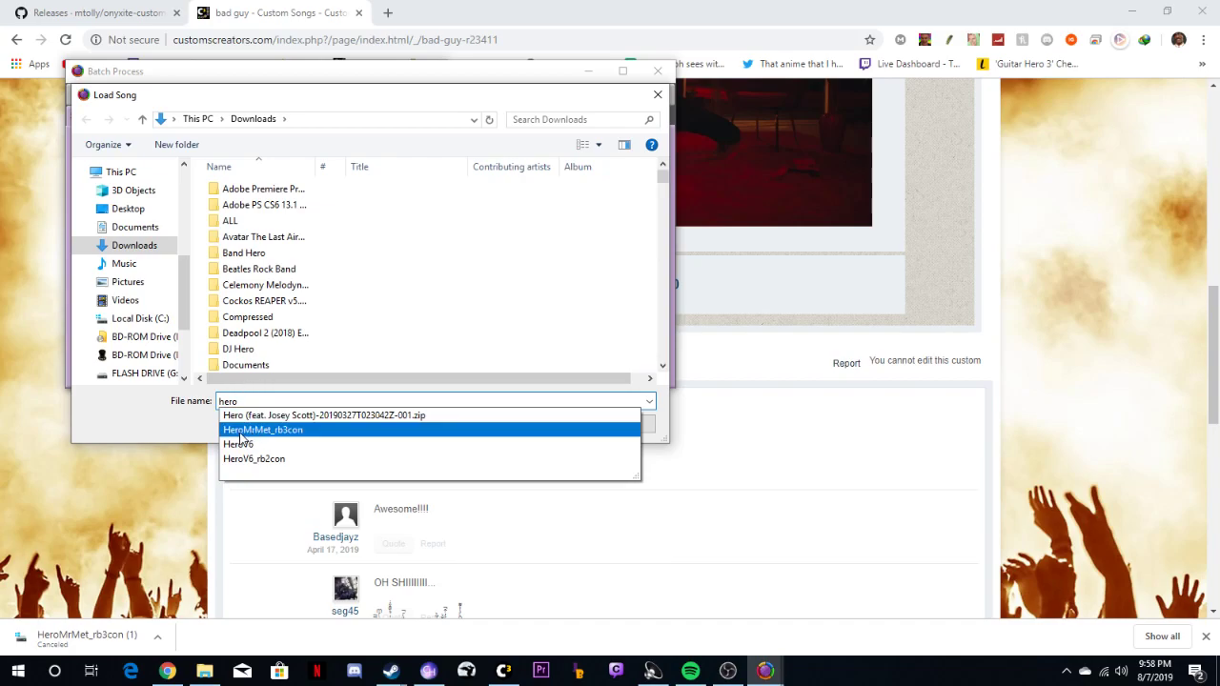
{"action": "left_click", "coordinate": [254, 431]}
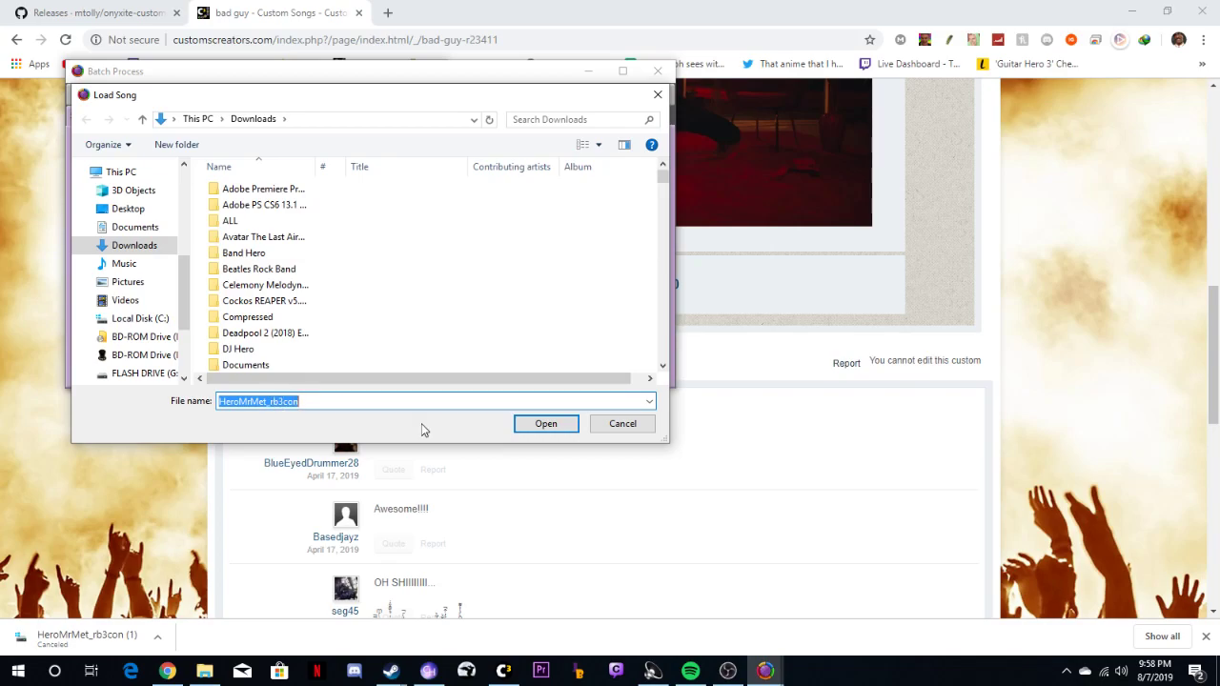
{"action": "left_click", "coordinate": [546, 425]}
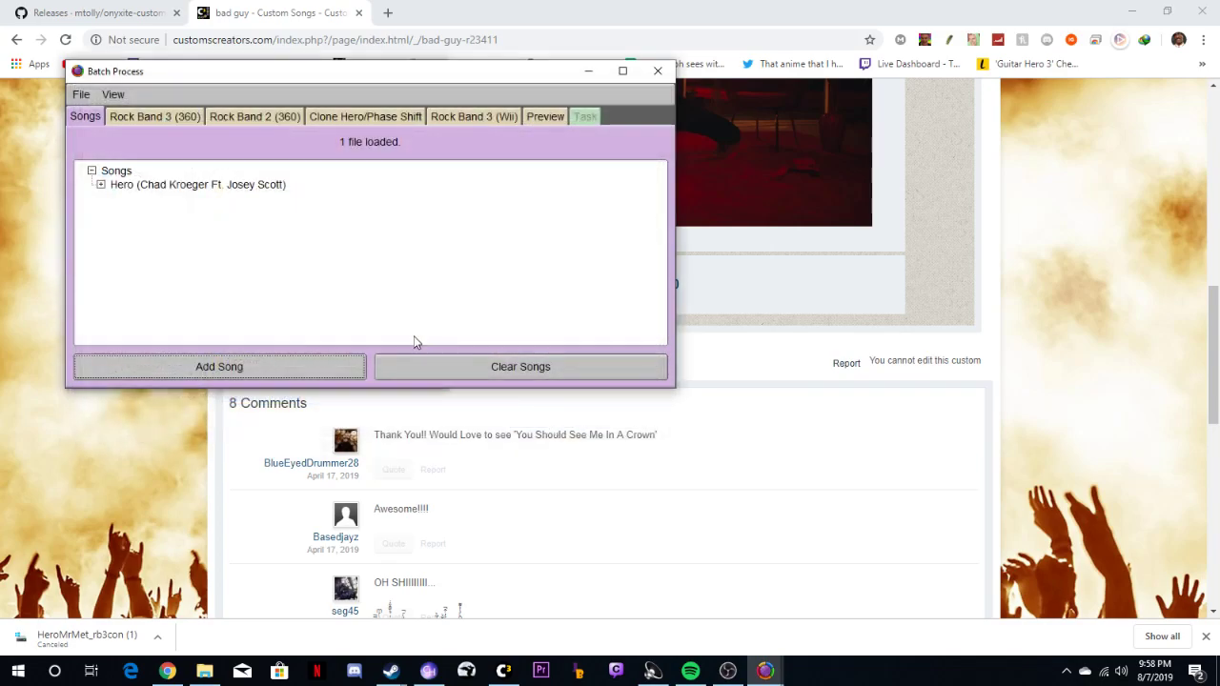
{"action": "left_click", "coordinate": [239, 119]}
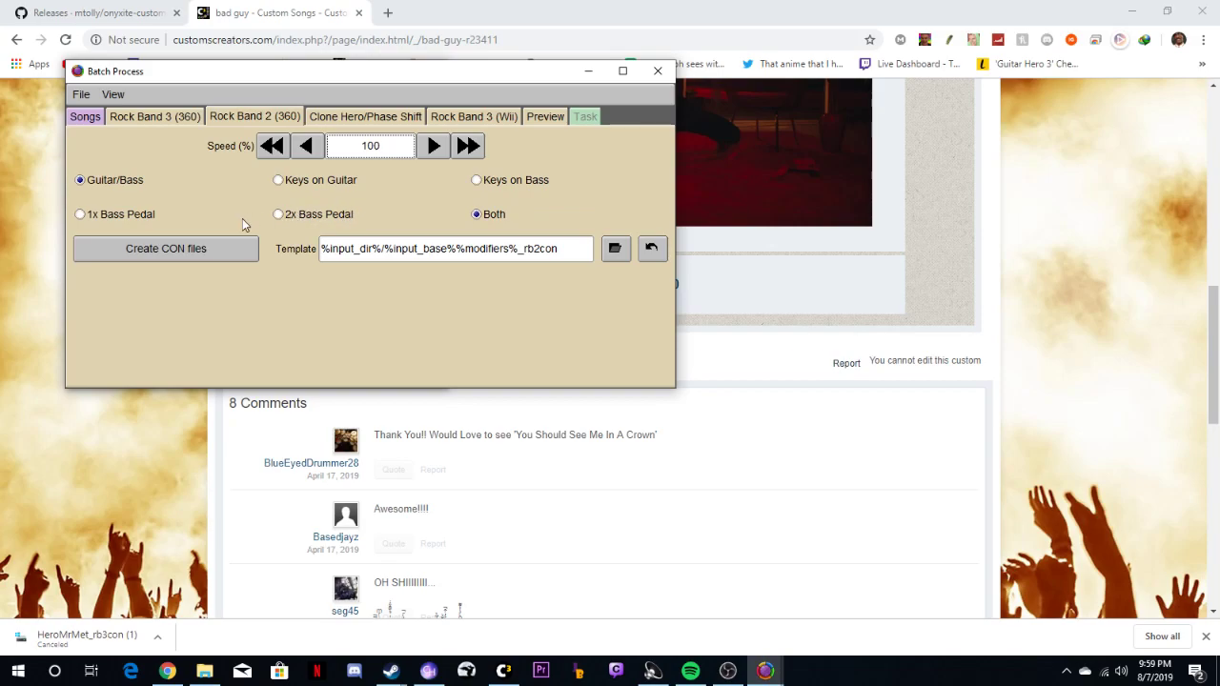
Step: Run the Rock Band 2 (360) conversion to create HeroMrMet_rb2con in Downloads
{"action": "left_click", "coordinate": [207, 251]}
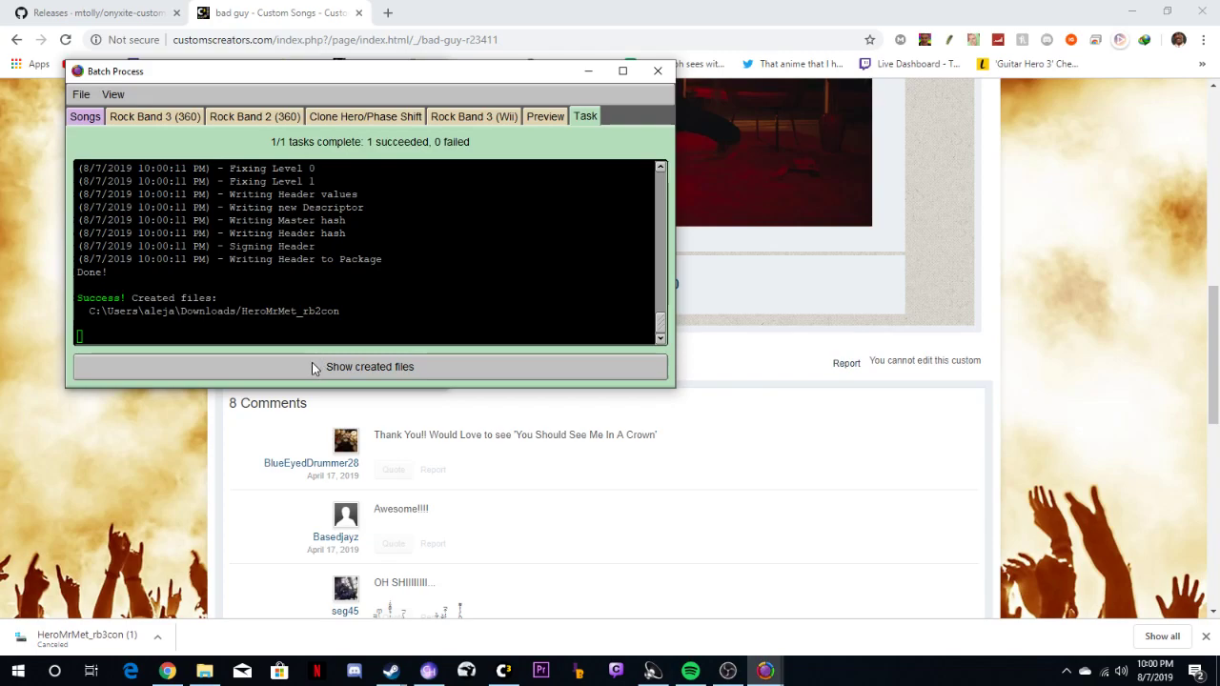
Step: Reveal the created 4,260 KB HeroMrMet_rb2con file in the Downloads folder
{"action": "left_click", "coordinate": [283, 367]}
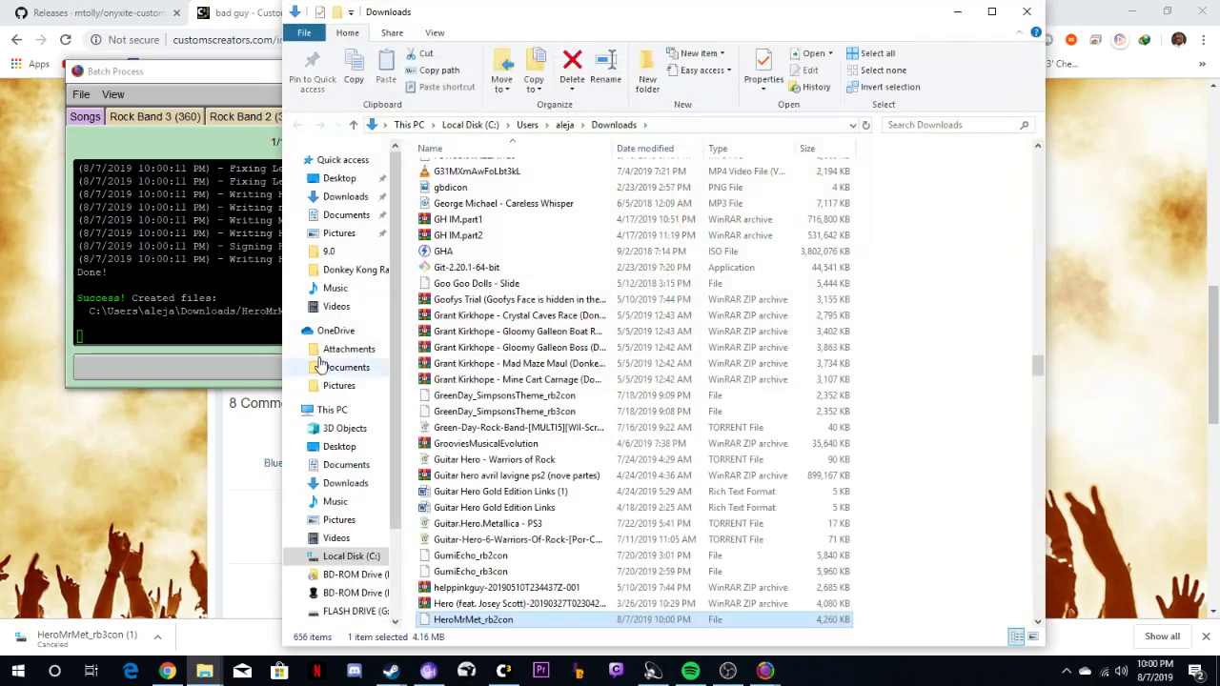
{"action": "scroll", "coordinate": [548, 404], "scroll_direction": "down", "scroll_amount": 4}
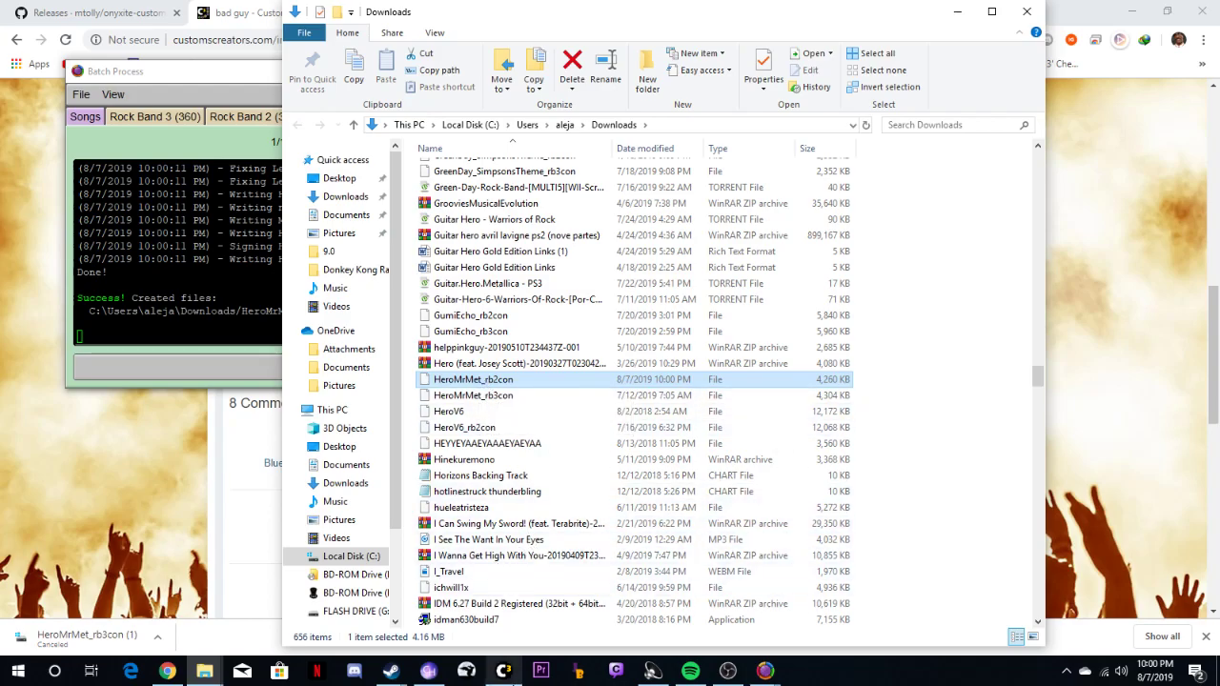
Step: Open My RB2 Customs Drive (G:) in RBtoUSB and look over its song list
{"action": "mouse_move", "coordinate": [505, 672]}
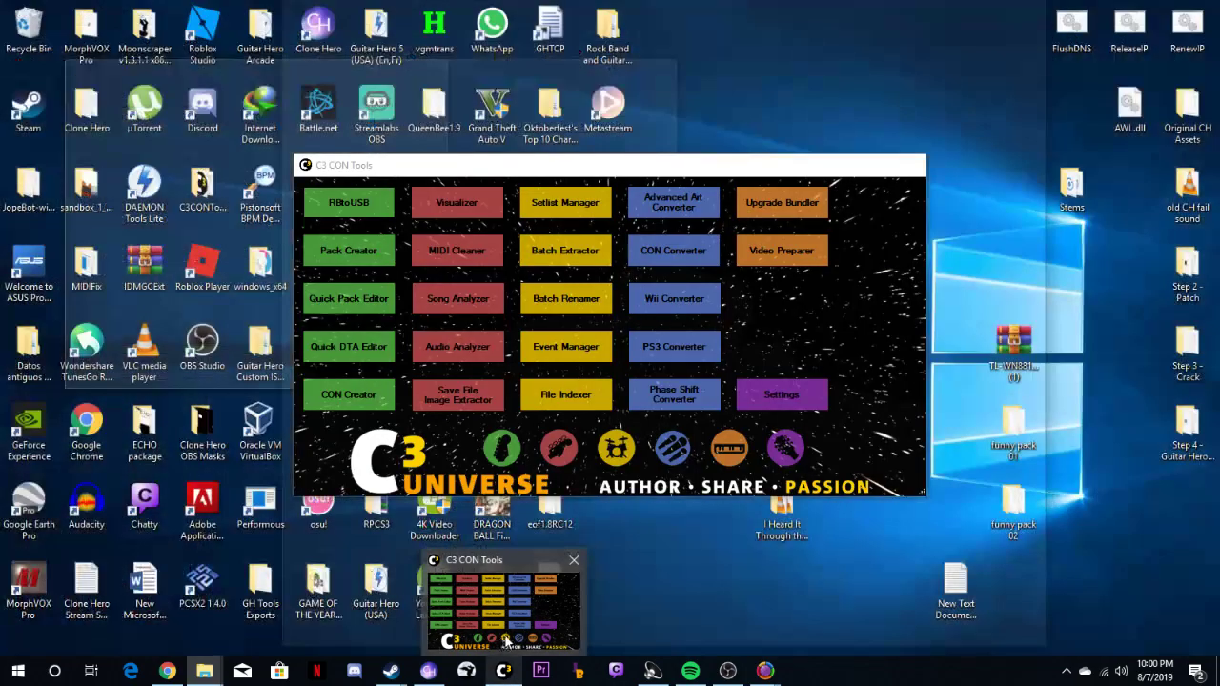
{"action": "left_click", "coordinate": [503, 600]}
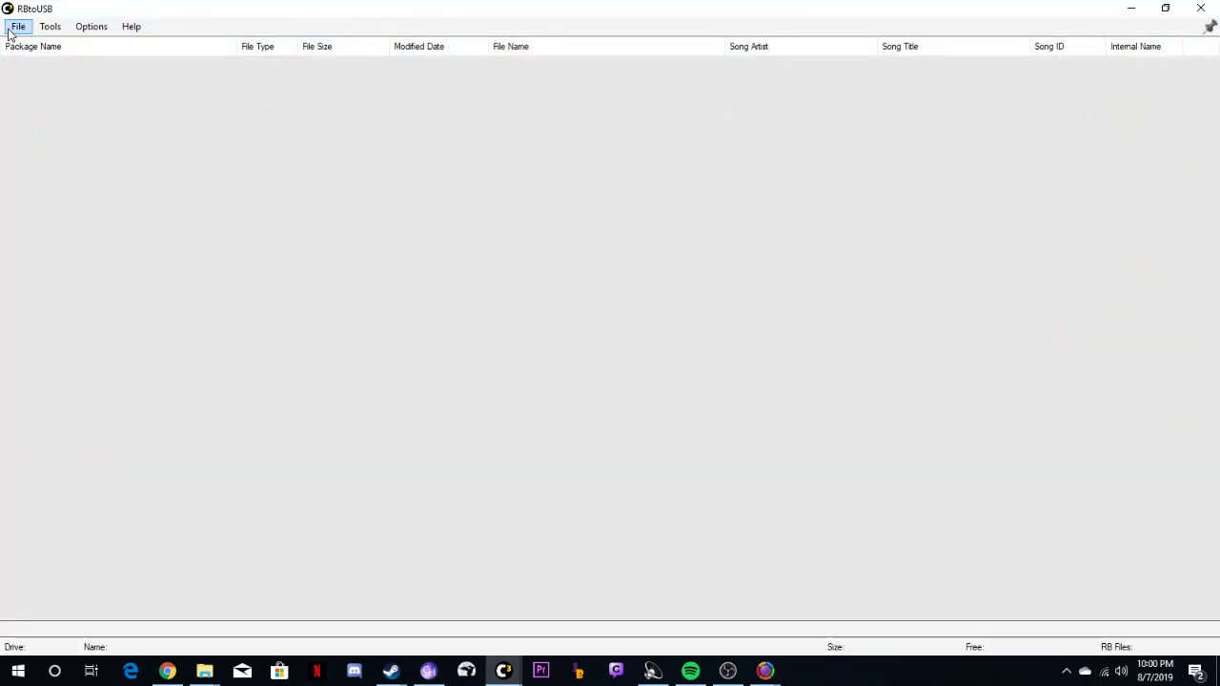
{"action": "left_click", "coordinate": [18, 26]}
{"action": "left_click", "coordinate": [39, 44]}
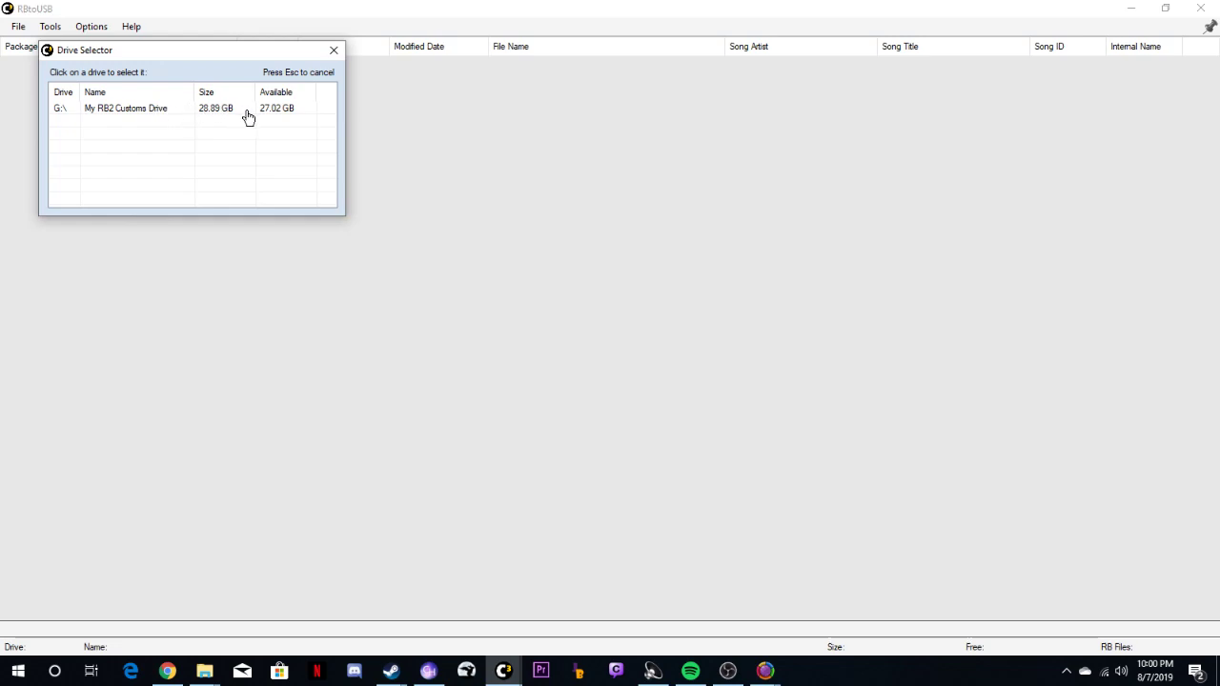
{"action": "left_click", "coordinate": [161, 112]}
{"action": "left_click", "coordinate": [201, 14]}
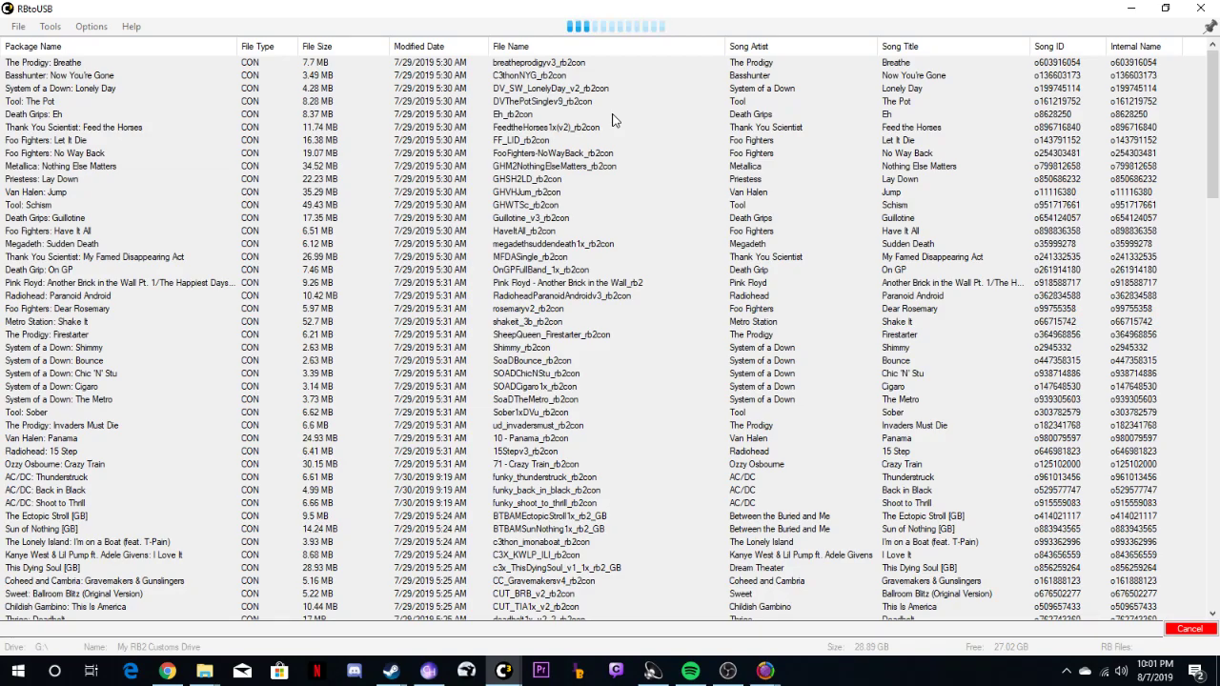
{"action": "scroll", "coordinate": [607, 134], "scroll_direction": "down", "scroll_amount": 15}
{"action": "scroll", "coordinate": [607, 143], "scroll_direction": "up", "scroll_amount": 15}
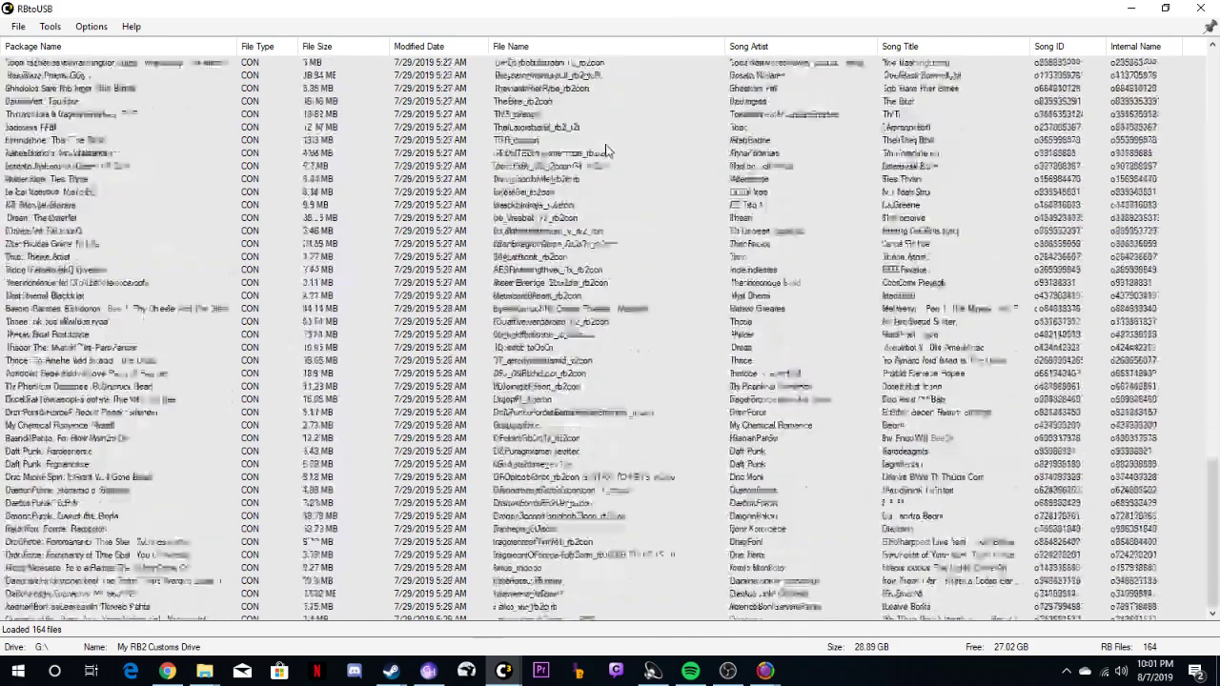
{"action": "scroll", "coordinate": [593, 305], "scroll_direction": "up", "scroll_amount": 1}
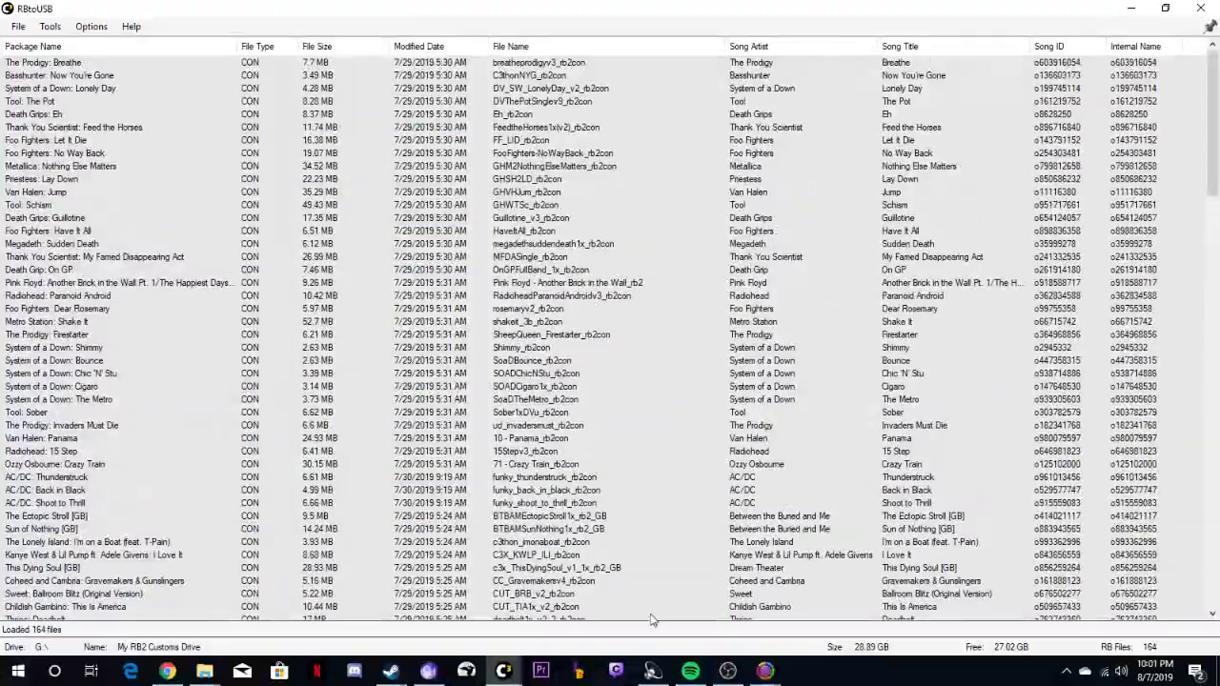
Step: Drag HeroMrMet_rb2con from Downloads onto the drive, bringing it to 165 songs
{"action": "mouse_move", "coordinate": [204, 671]}
{"action": "left_click", "coordinate": [246, 610]}
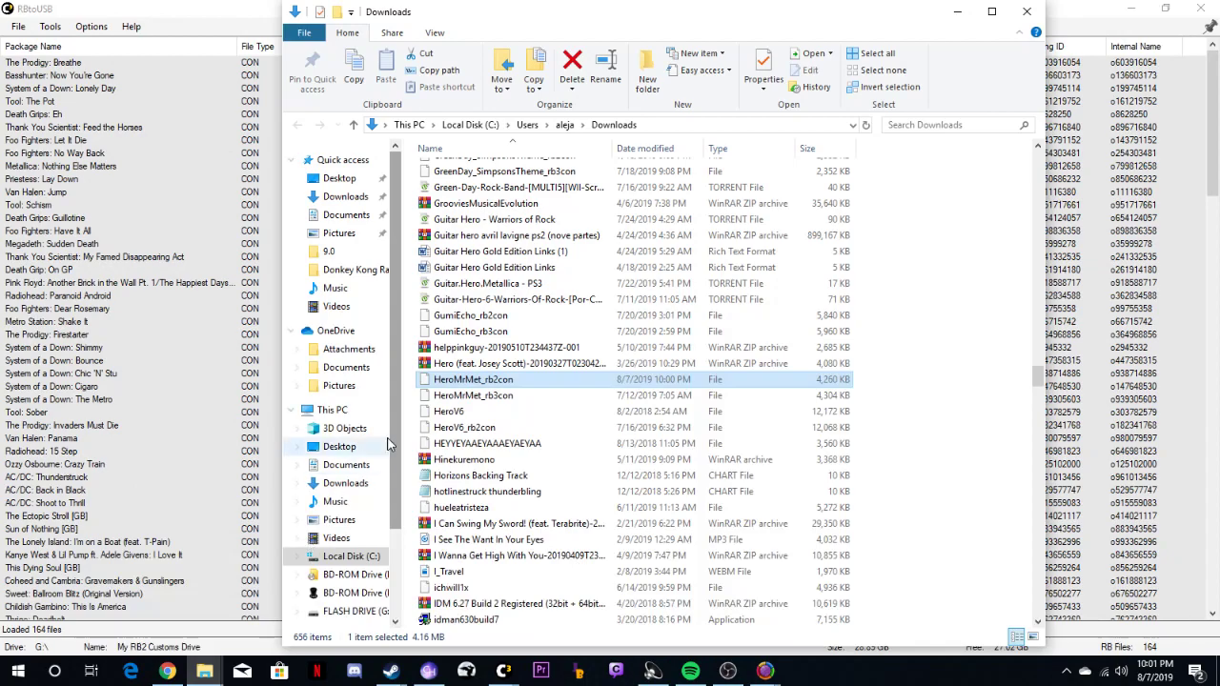
{"action": "mouse_move", "coordinate": [448, 380]}
{"action": "left_mouse_down"}
{"action": "mouse_move", "coordinate": [314, 329]}
{"action": "mouse_move", "coordinate": [214, 260]}
{"action": "left_mouse_up"}
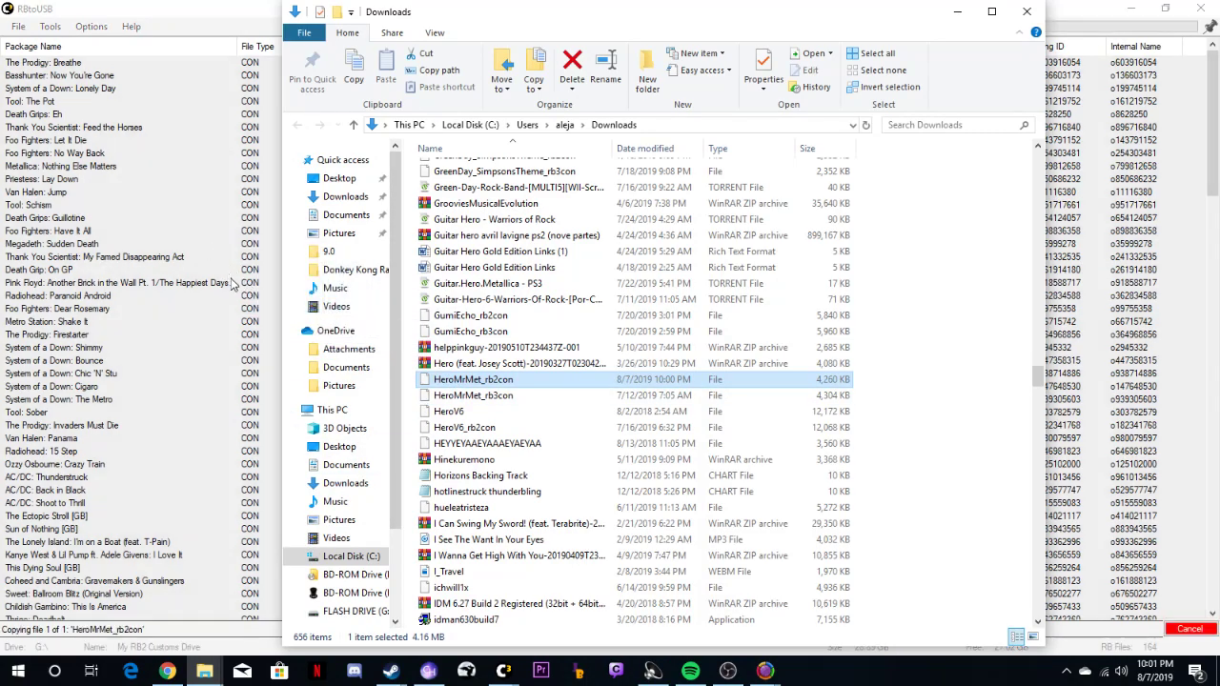
{"action": "left_click", "coordinate": [221, 13]}
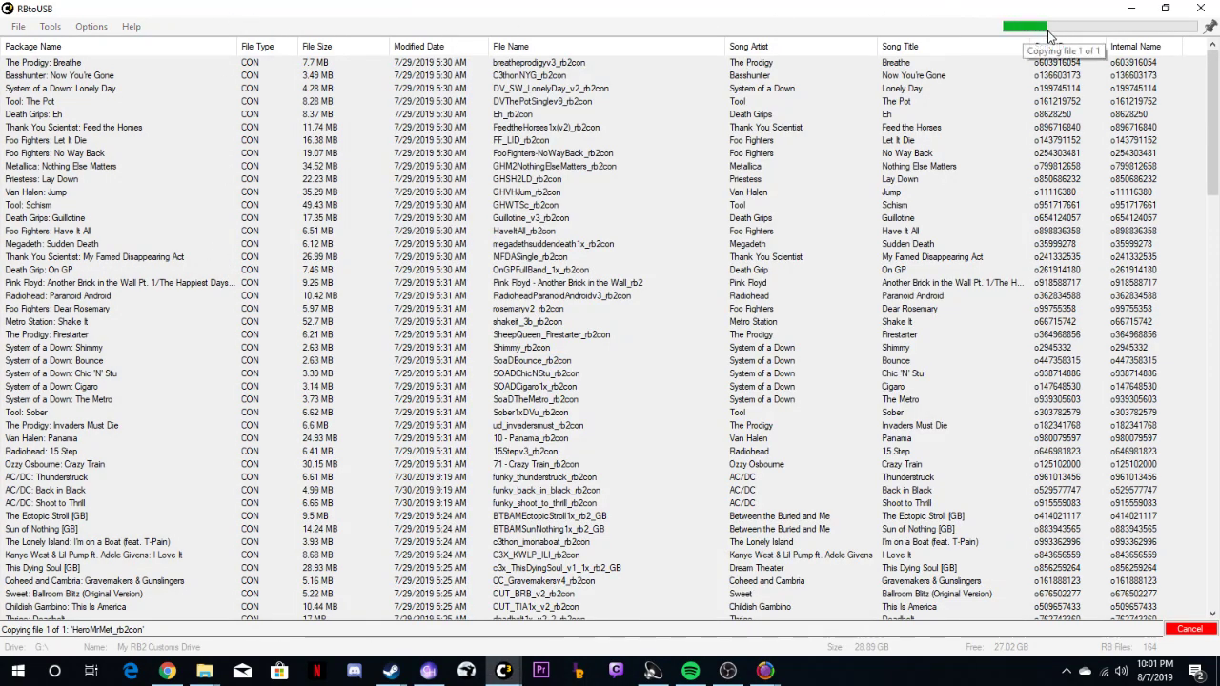
{"action": "scroll", "coordinate": [664, 224], "scroll_direction": "down", "scroll_amount": 8}
{"action": "scroll", "coordinate": [664, 234], "scroll_direction": "down", "scroll_amount": 15}
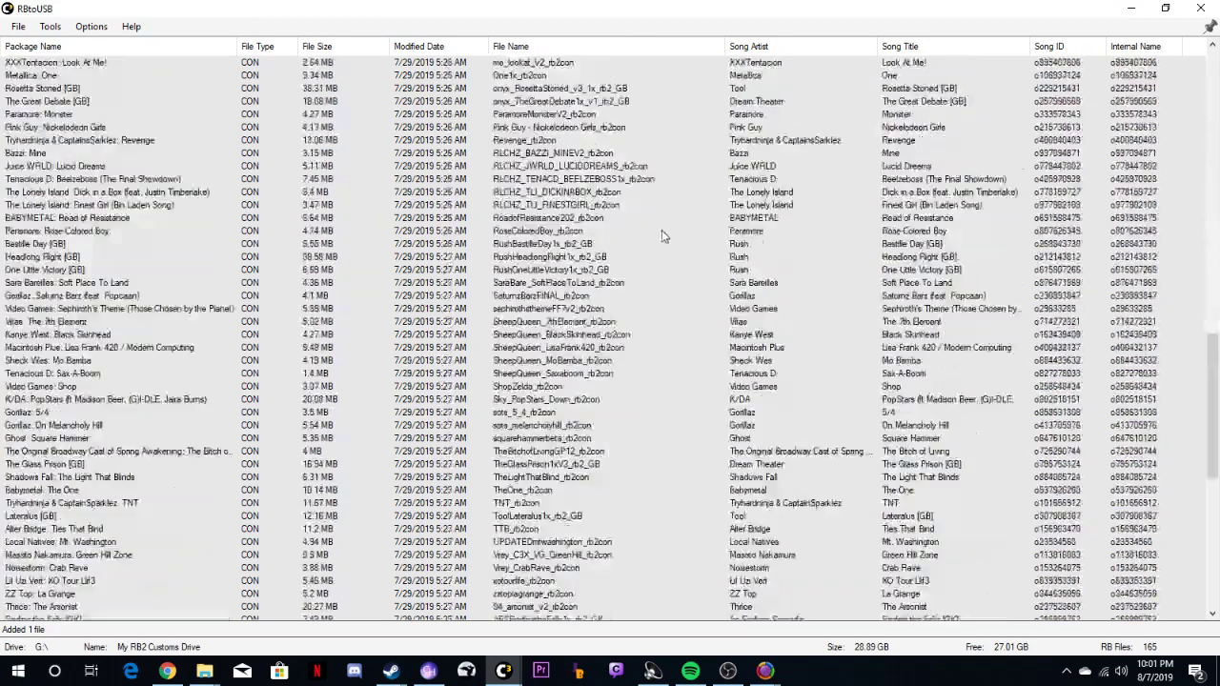
{"action": "left_click", "coordinate": [58, 609]}
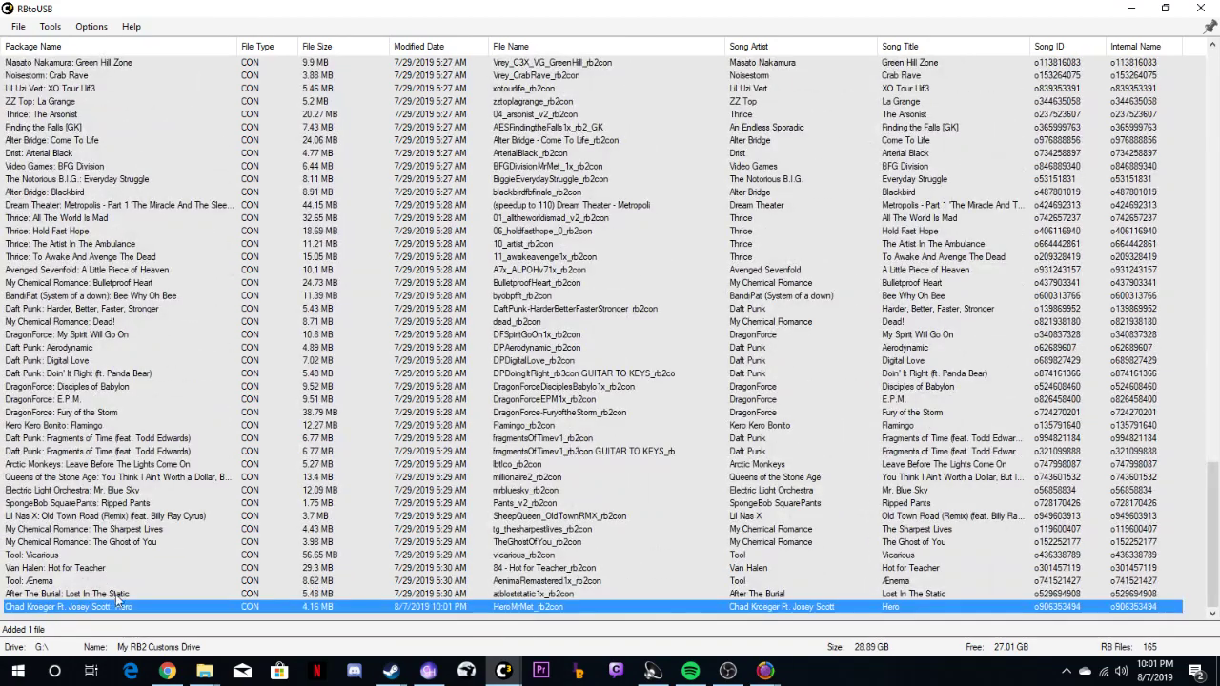
{"action": "left_click", "coordinate": [17, 26]}
Step: Close the USB drive and exit RBtoUSB
{"action": "left_click", "coordinate": [51, 78]}
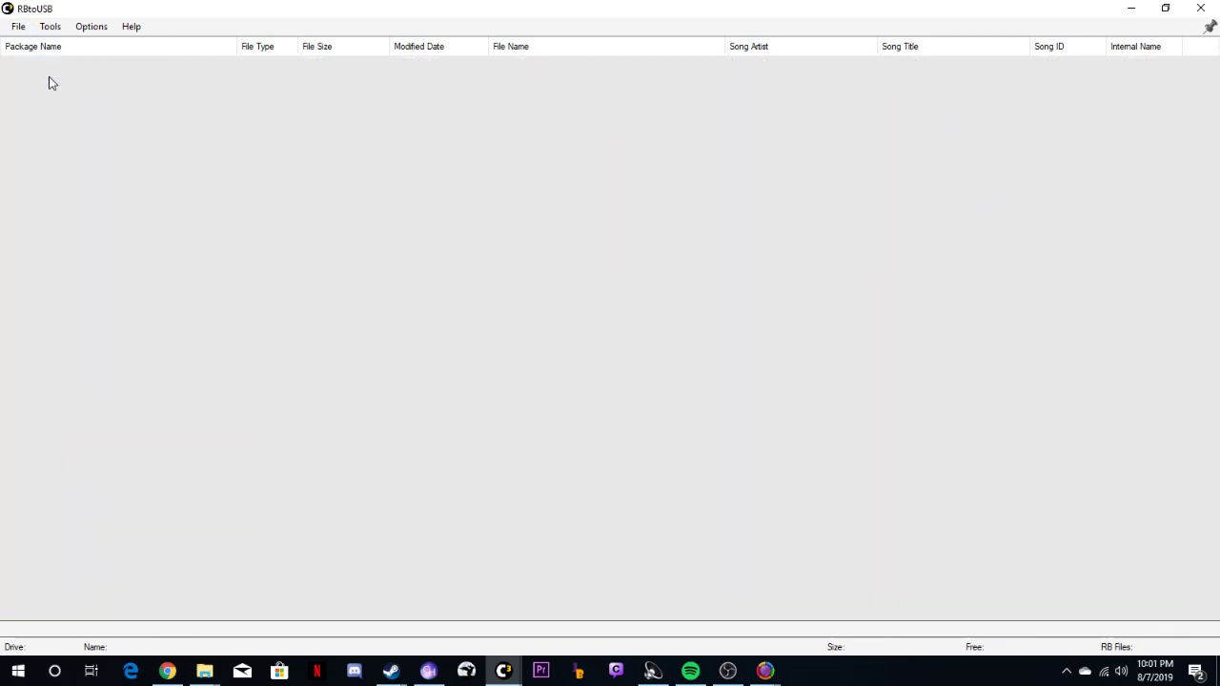
{"action": "left_click", "coordinate": [1201, 8]}
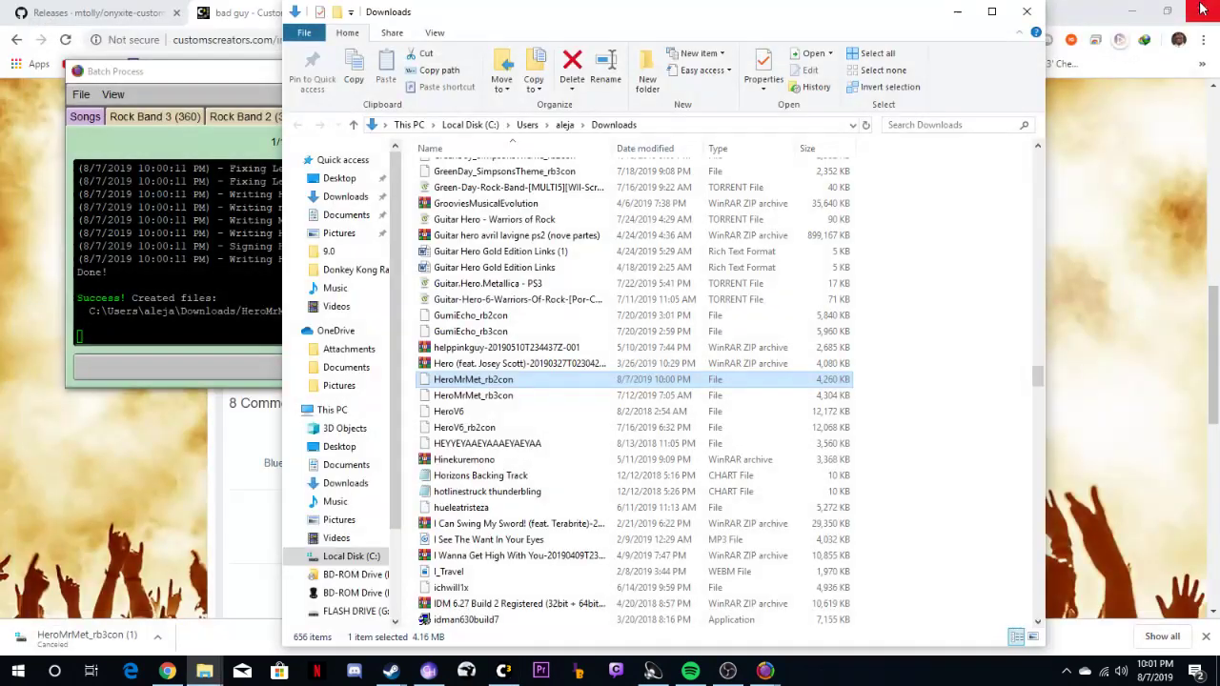
{"action": "left_click", "coordinate": [1097, 16]}
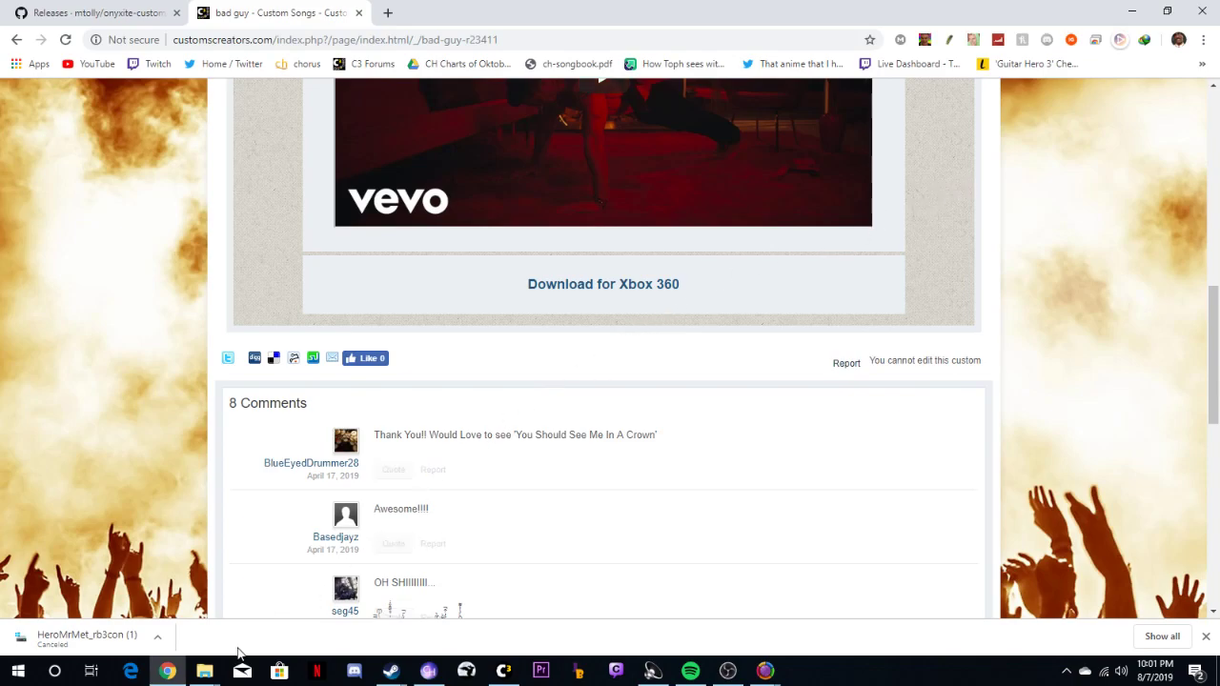
Step: Open FLASH DRIVE (G:) from This PC and go into its Content folder
{"action": "mouse_move", "coordinate": [213, 675]}
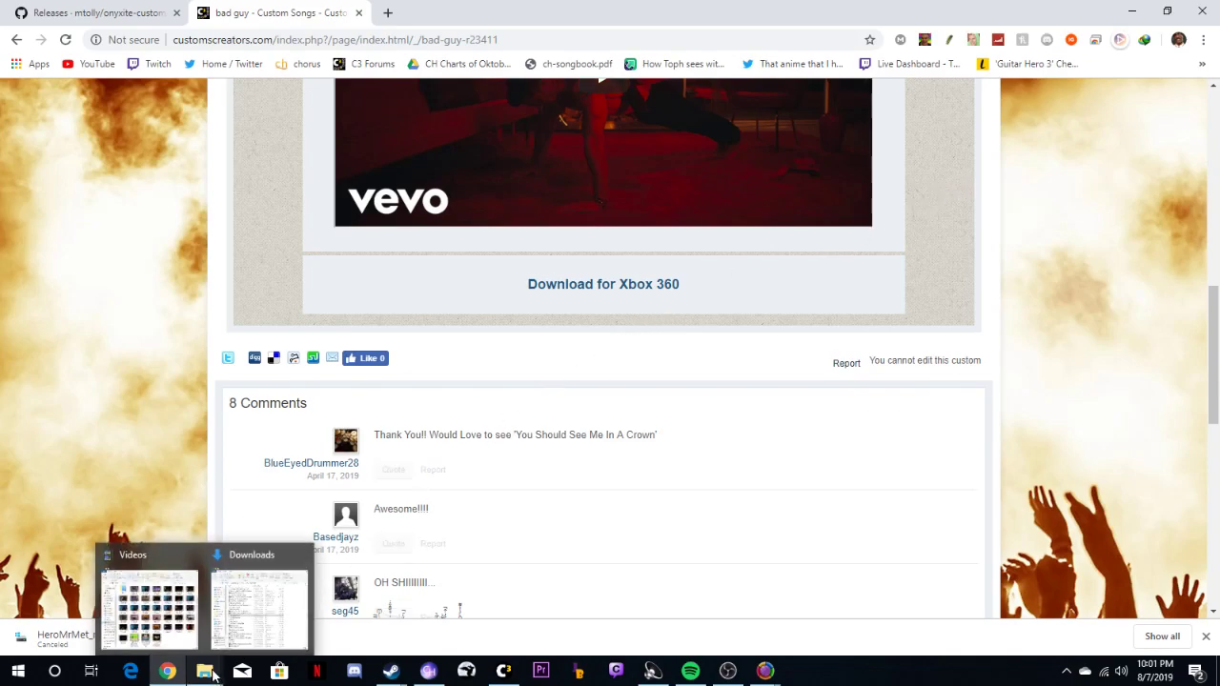
{"action": "left_click", "coordinate": [149, 605]}
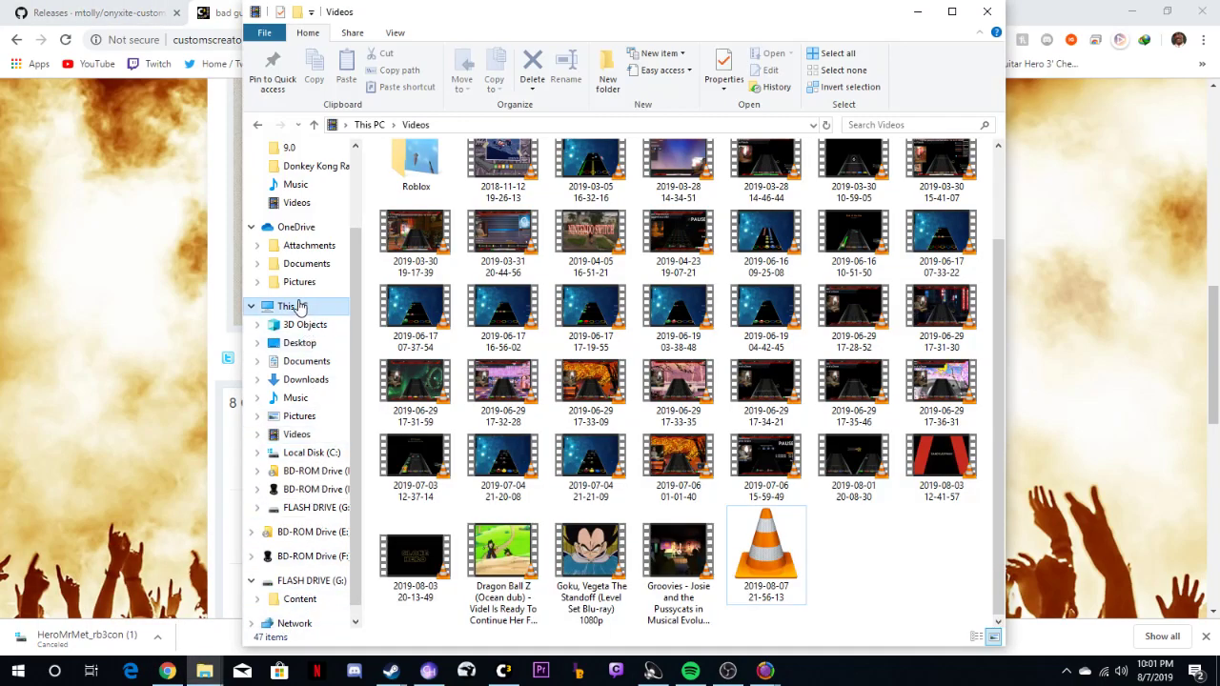
{"action": "left_click", "coordinate": [299, 306]}
{"action": "double_click", "coordinate": [616, 402]}
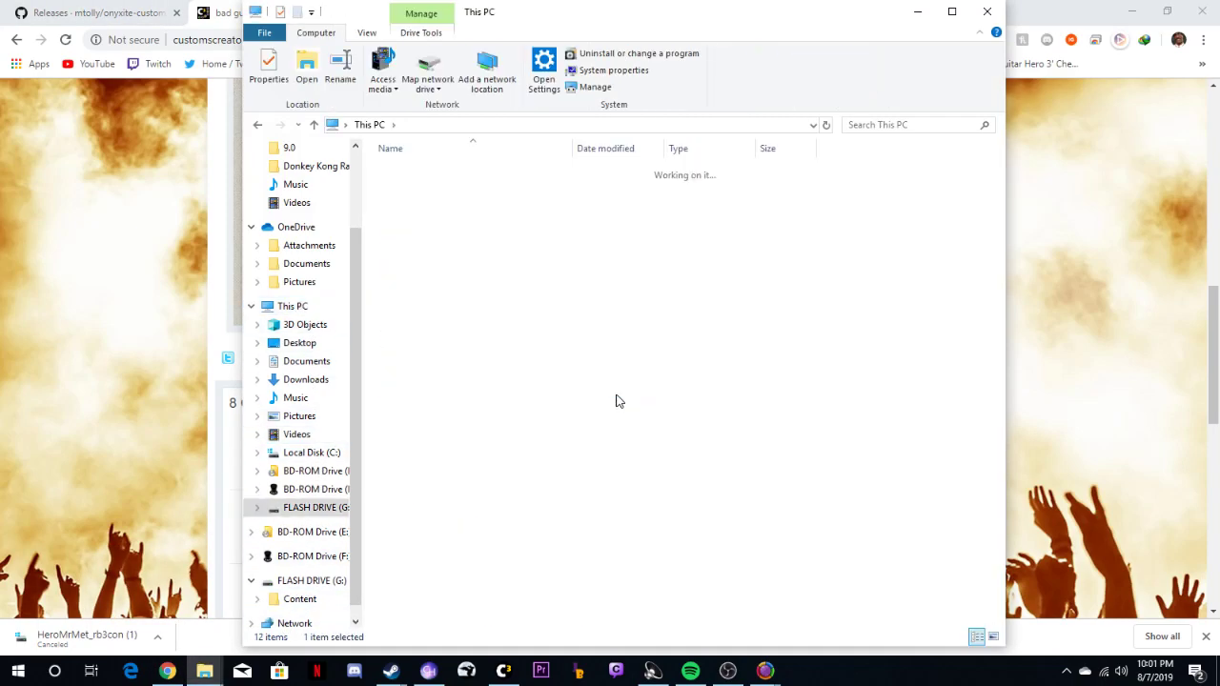
{"action": "double_click", "coordinate": [421, 172]}
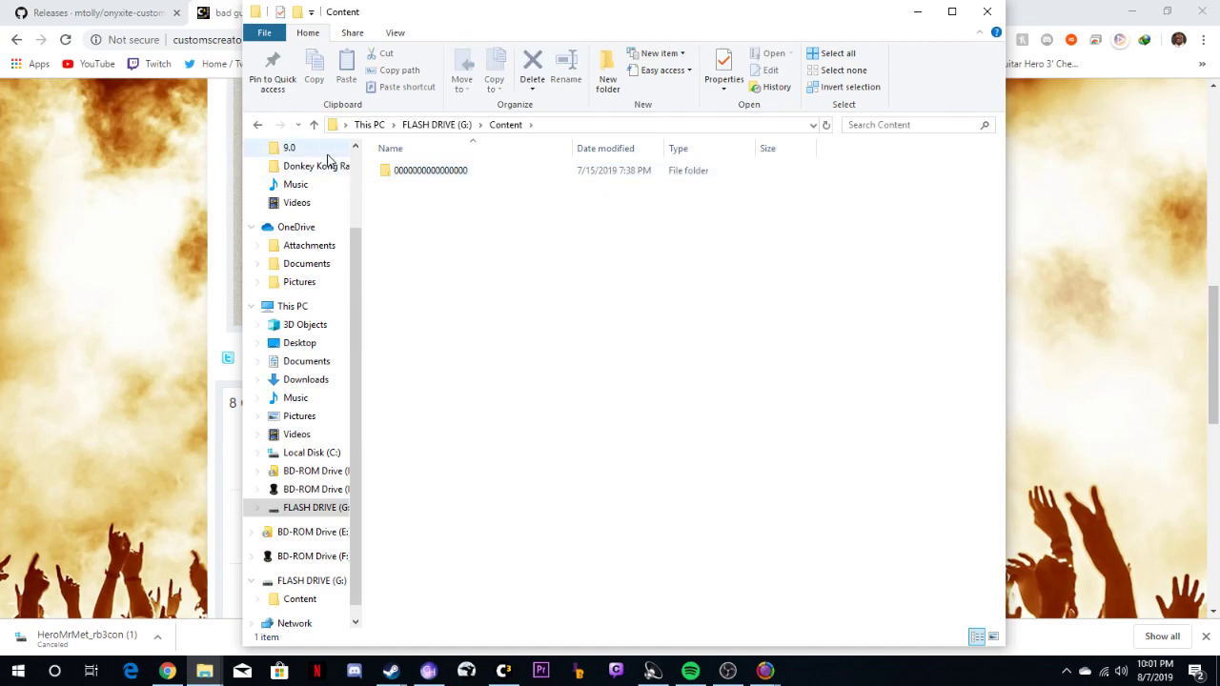
{"action": "key", "text": "alt+Left"}
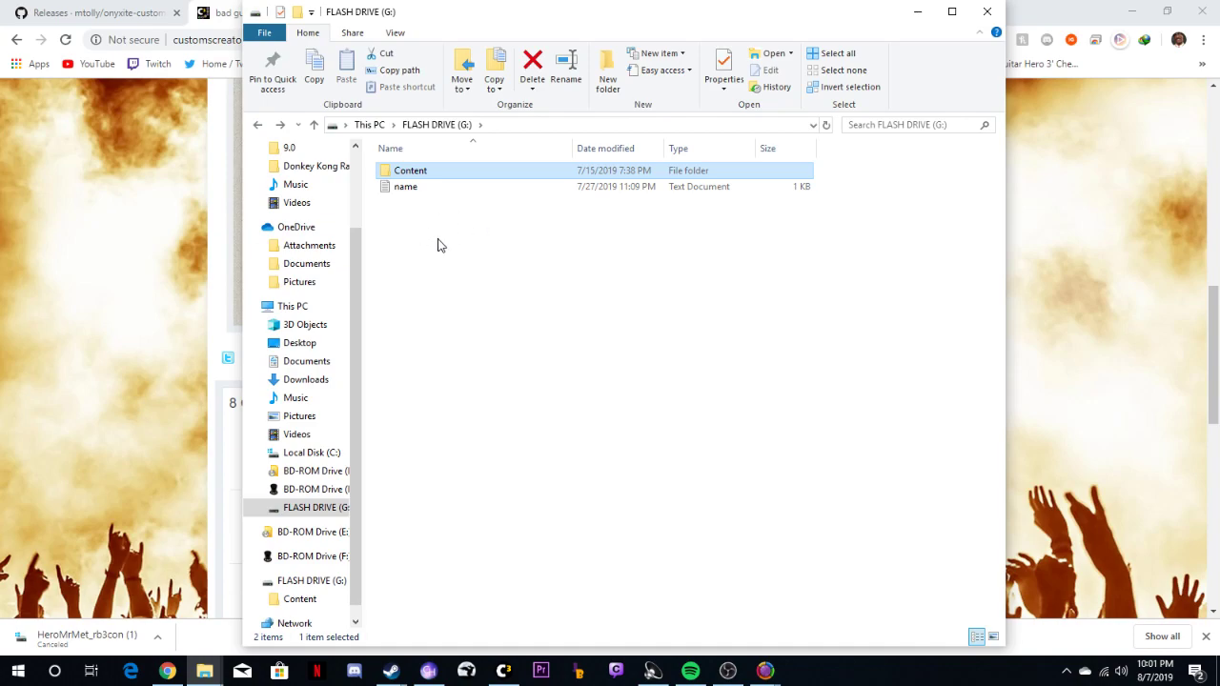
{"action": "double_click", "coordinate": [417, 172]}
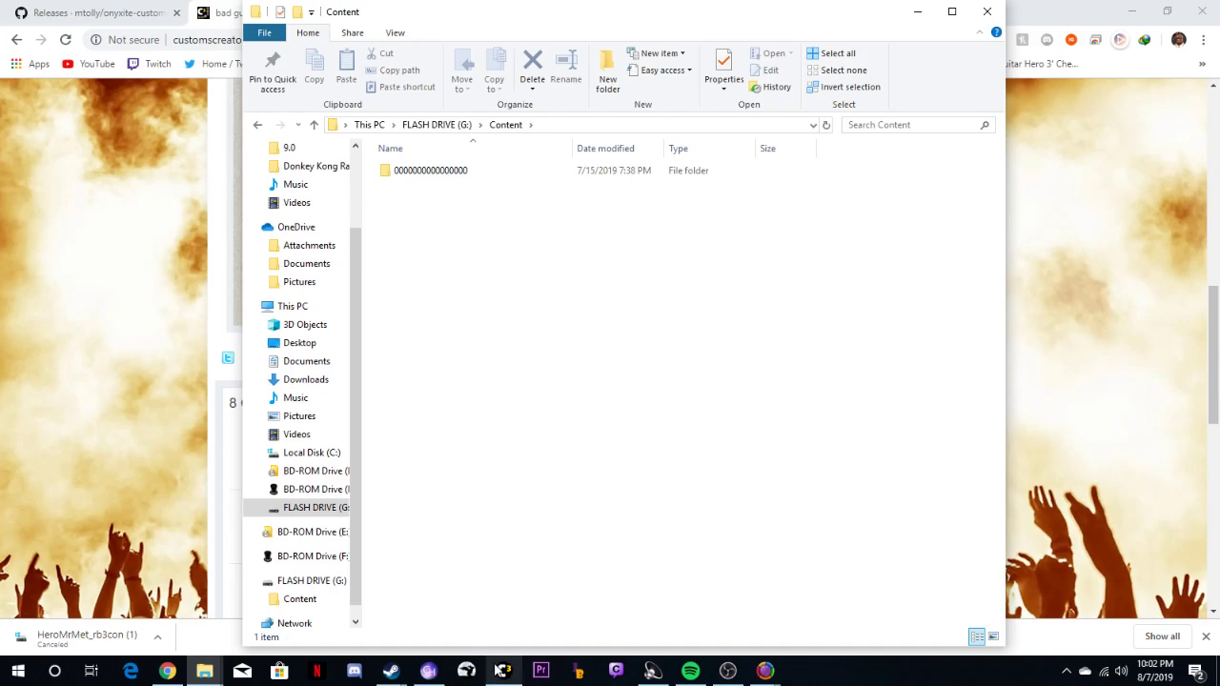
{"action": "mouse_move", "coordinate": [503, 671]}
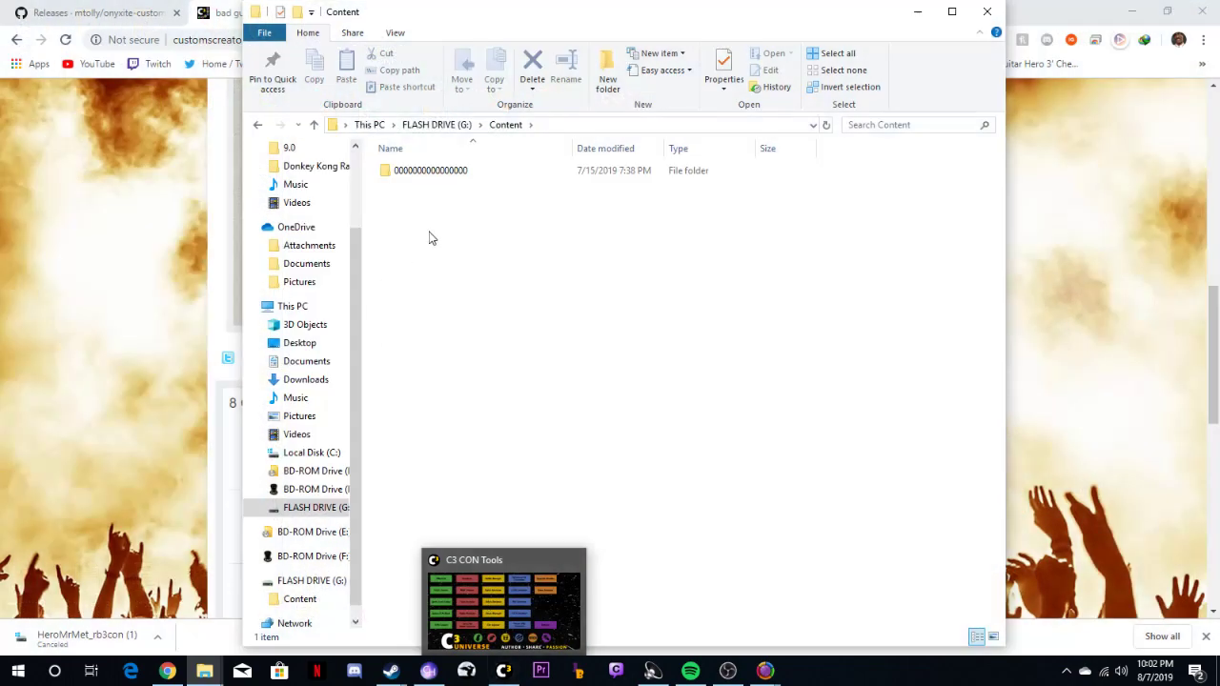